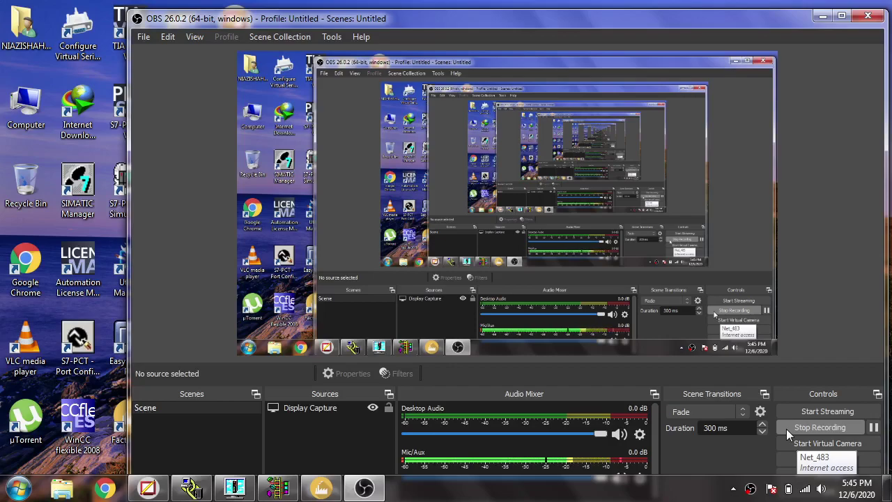
Minimize the OBS Studio window so the desktop is visible.
click(822, 16)
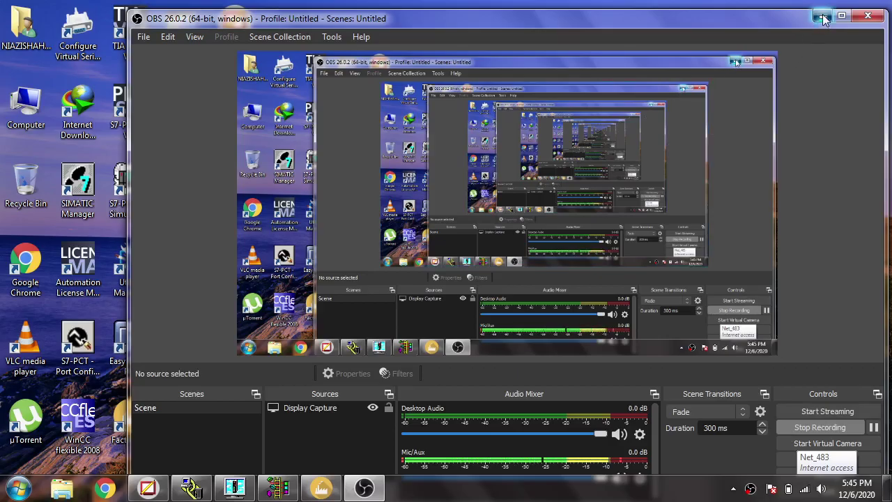
Bring FactoryTalk View Studio back and open the TANK1 Alarm Setup.
click(145, 489)
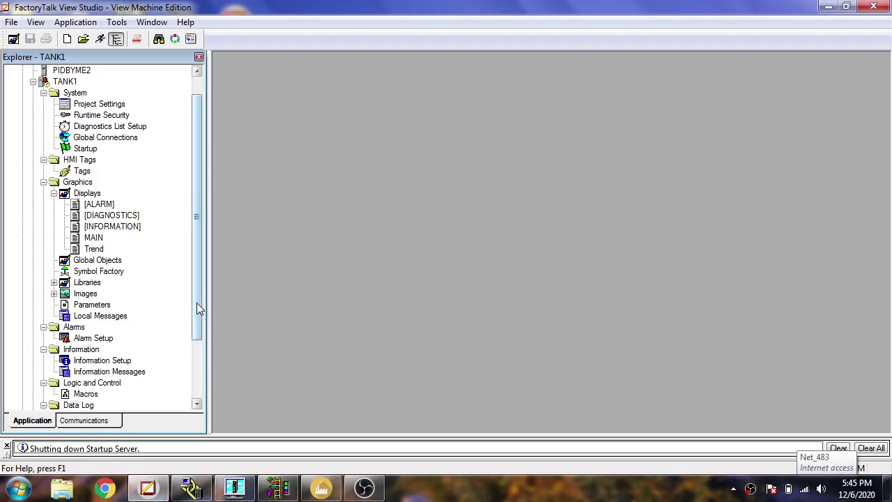
drag(196, 303, 197, 314)
double_click(108, 317)
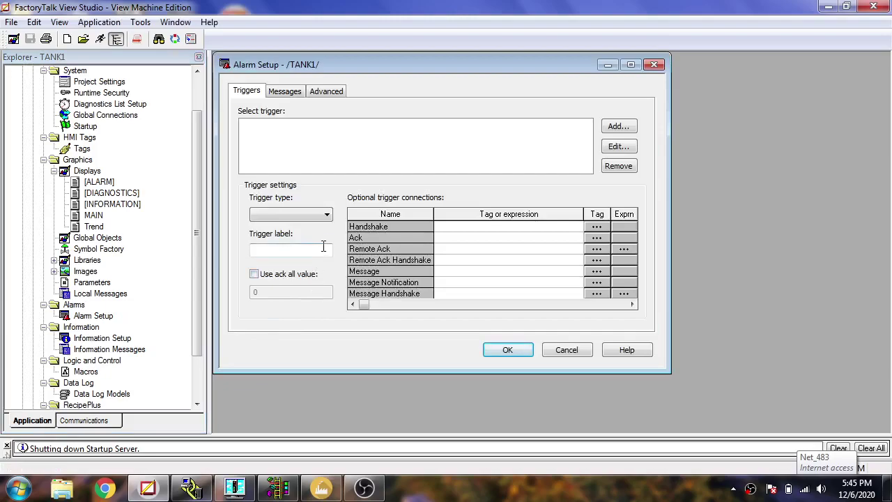
Add a new trigger, browse the PIDBYME2 tags, refresh all folders, then cancel the browser without a tag.
click(619, 125)
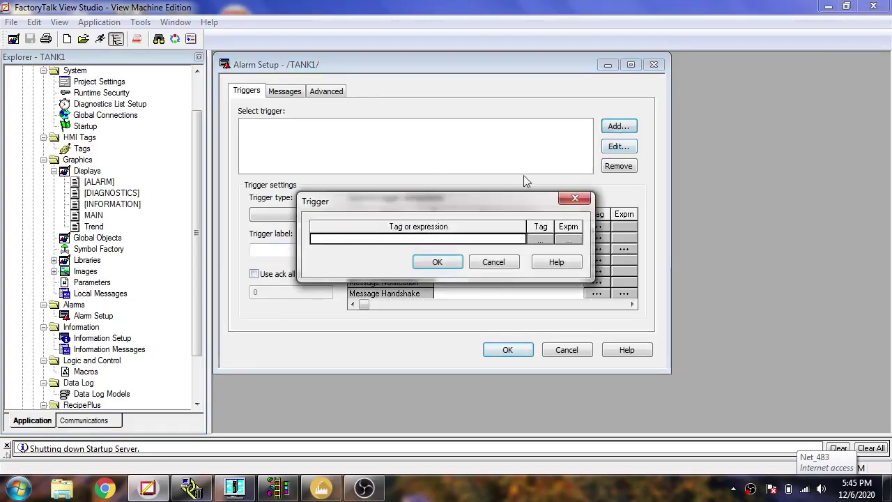
click(539, 230)
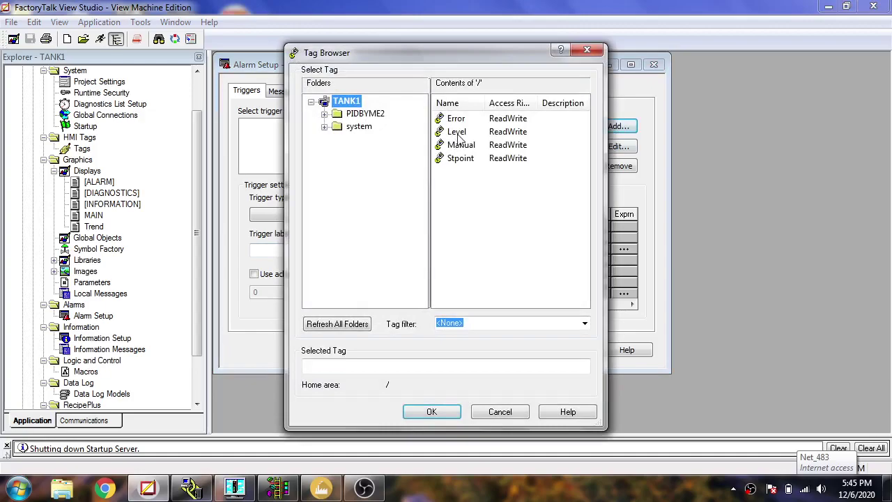
click(324, 113)
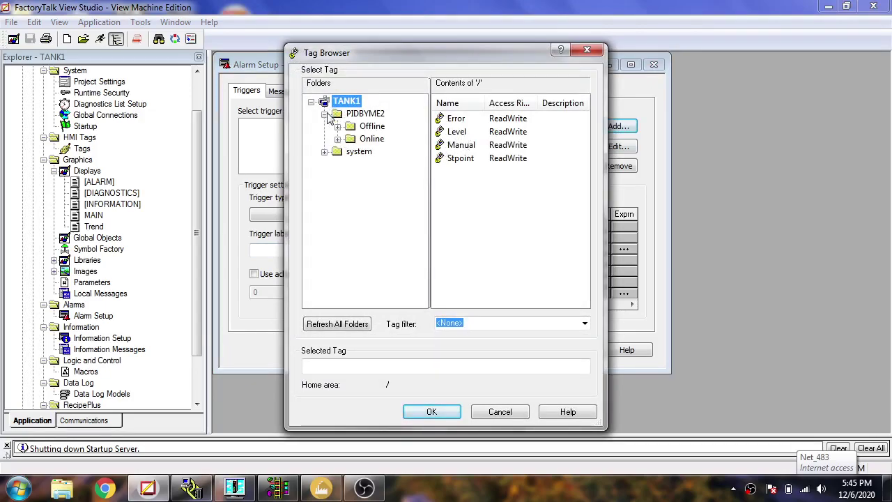
right_click(341, 101)
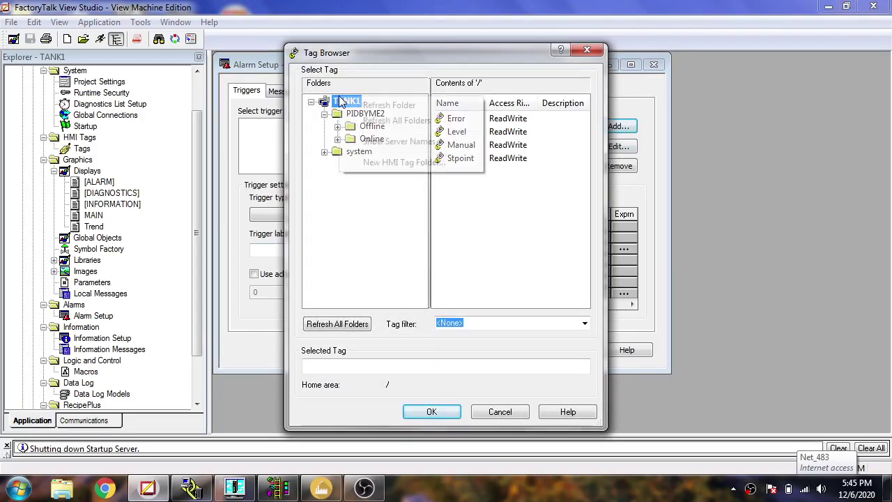
click(360, 123)
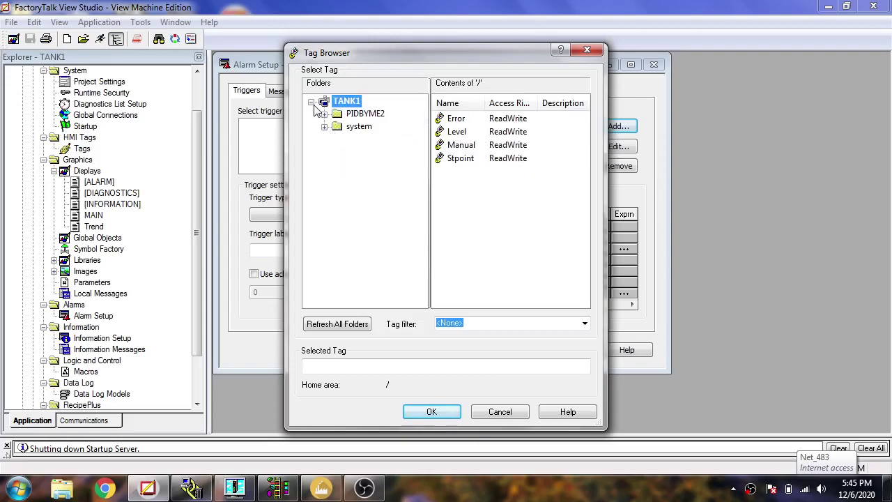
click(503, 411)
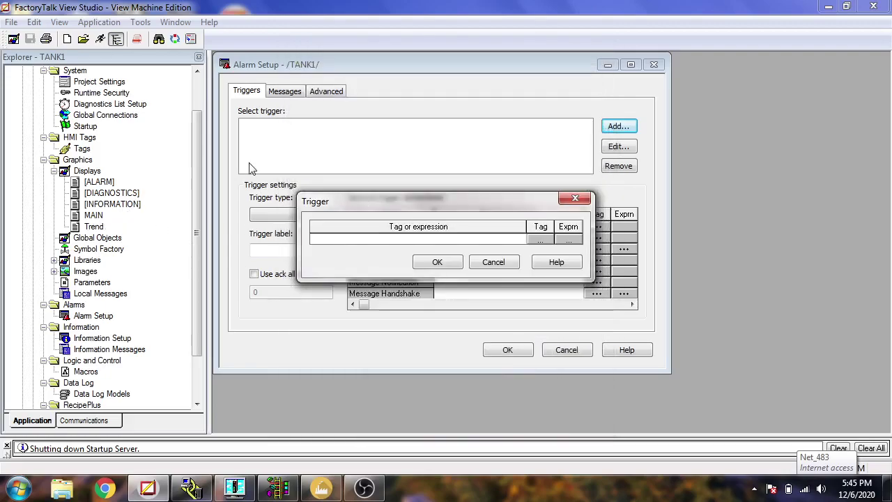
Cancel the empty trigger and move to a blank row in the Tags editor.
click(576, 200)
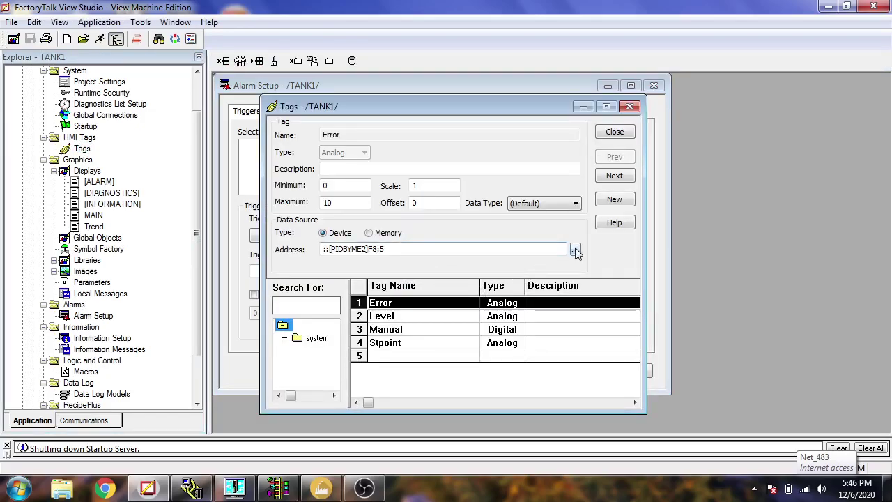
click(611, 177)
click(611, 176)
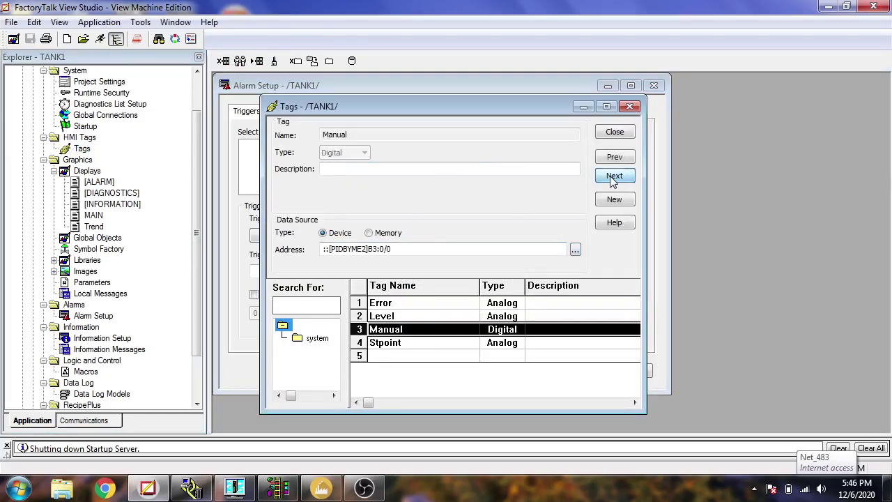
click(612, 177)
click(611, 178)
Make the new tag Digital and name it HIGH LEVEL, then switch to RSLogix 500 Pro.
click(363, 153)
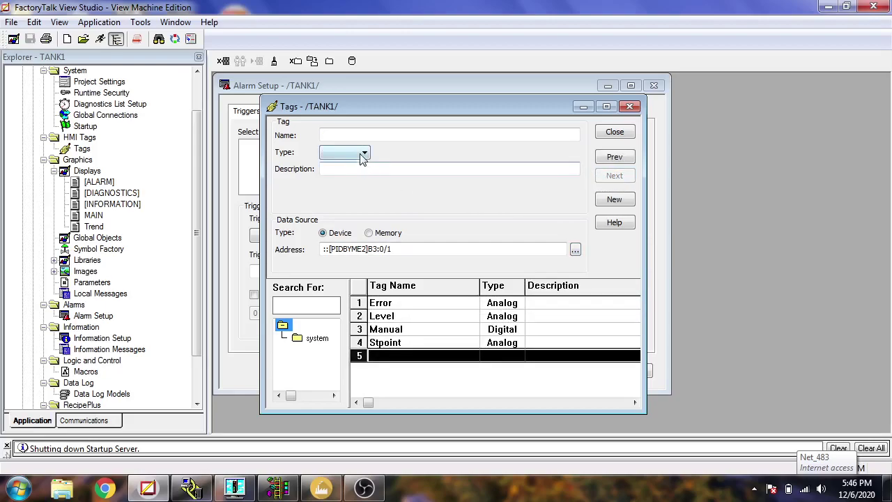
click(362, 160)
click(363, 152)
click(359, 171)
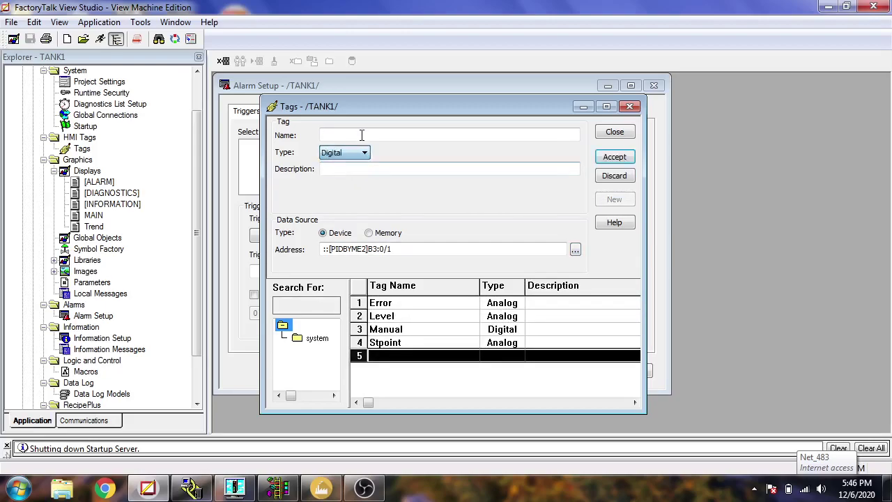
click(362, 135)
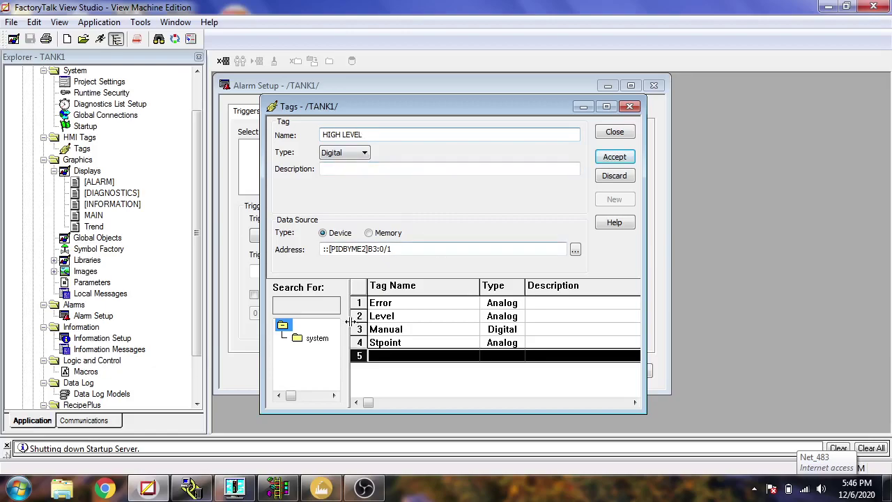
click(278, 488)
Check in RSLogix's Address/Symbol list that B3:0/1 is LEVEL_HIGH and B3:0/2 is LEVEL_LOW.
scroll(237, 362, down, 10)
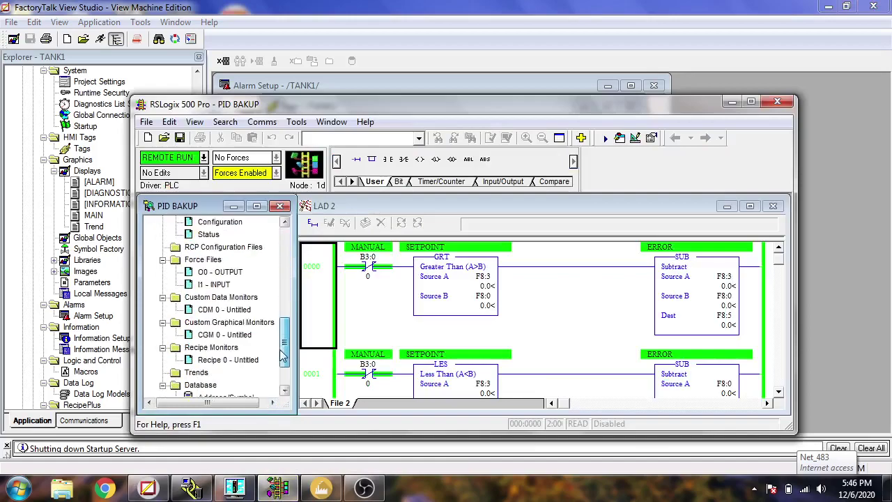
double_click(245, 336)
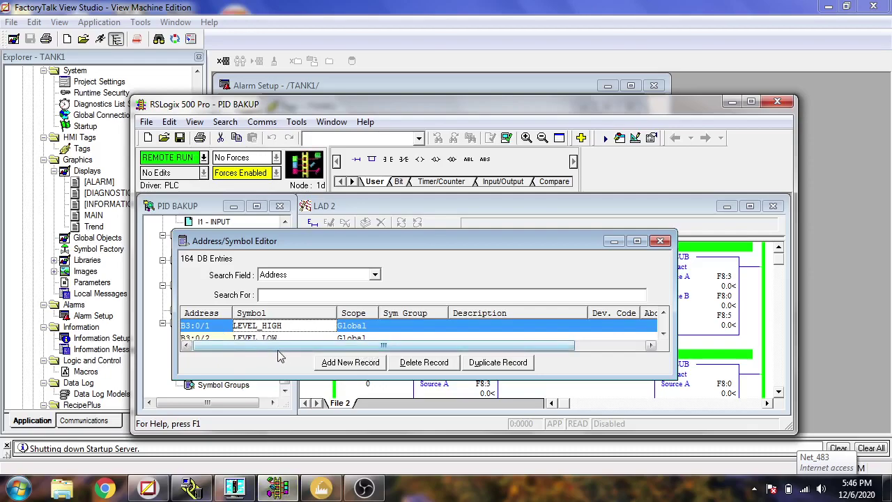
drag(339, 378, 340, 400)
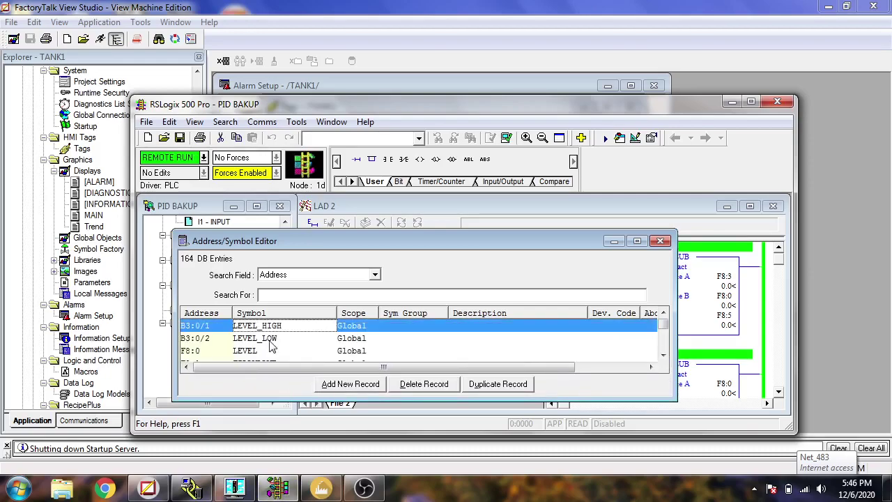
click(282, 489)
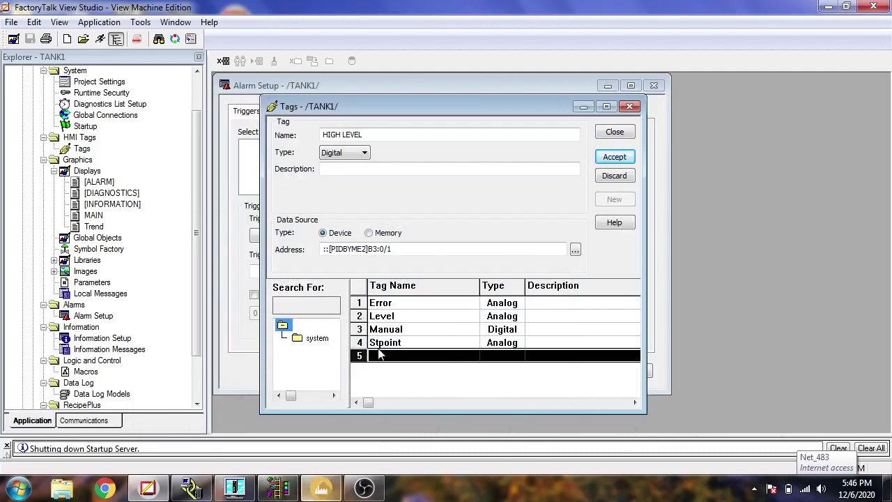
Fix the illegal tag name by renaming it HIGH_LEVEL and accept the tag.
click(613, 158)
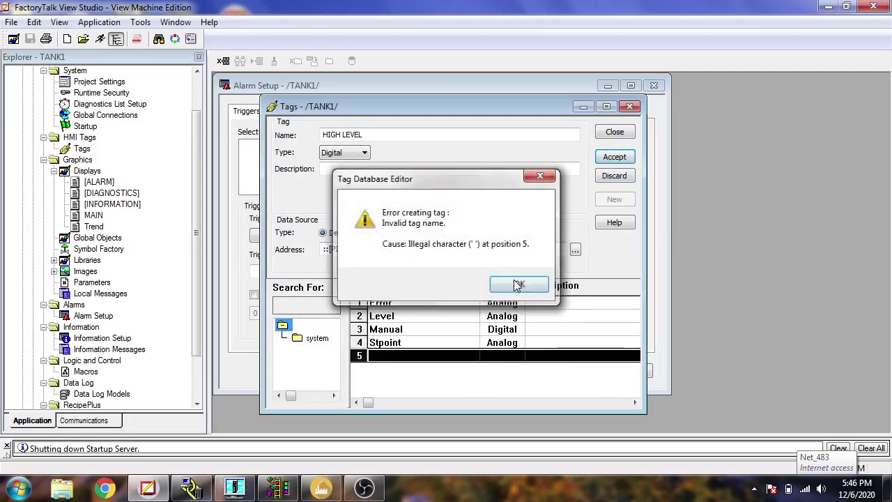
click(521, 284)
click(342, 134)
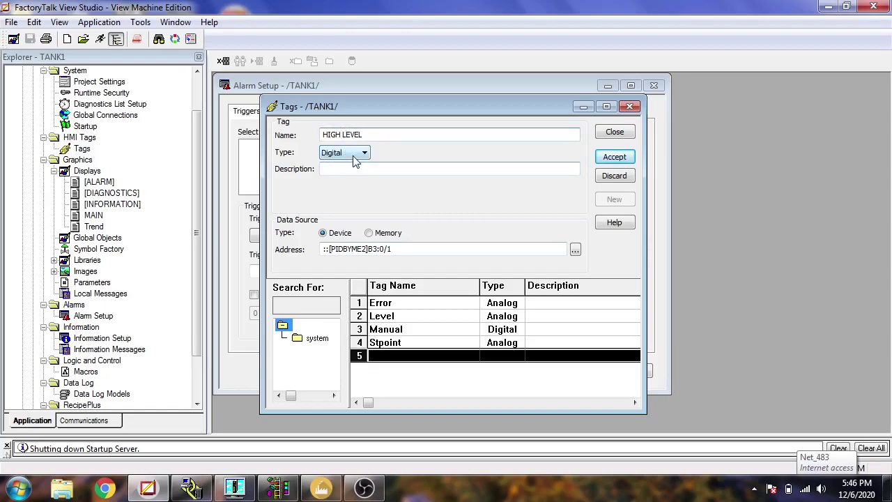
text(_)
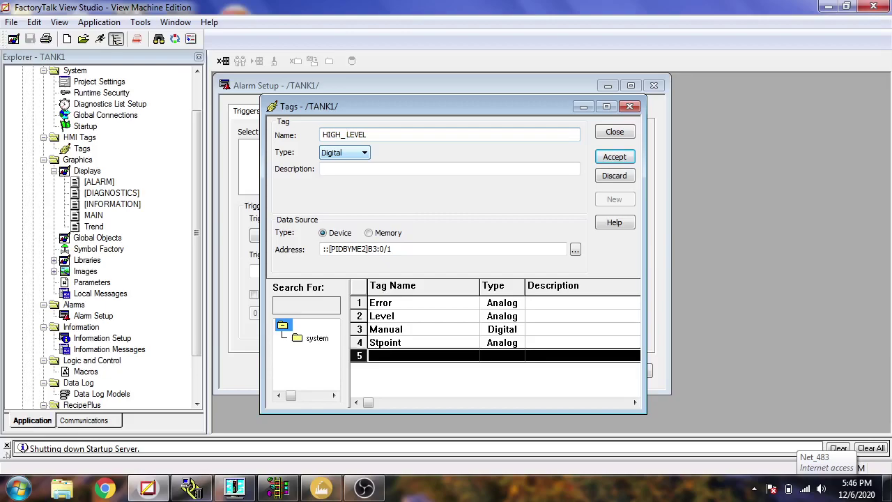
click(610, 157)
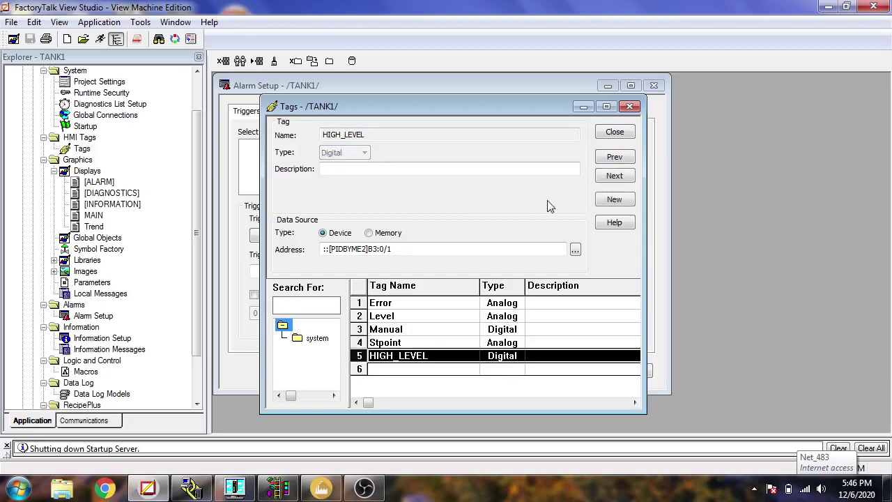
Add Low_Level as a Digital tag at B3:0/2, accept it, and close the Tags editor.
click(613, 176)
click(484, 135)
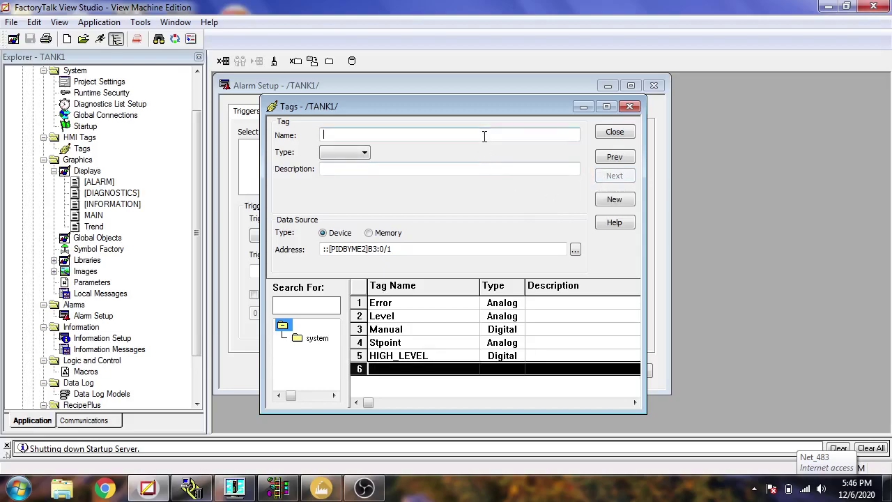
text(Low_Level)
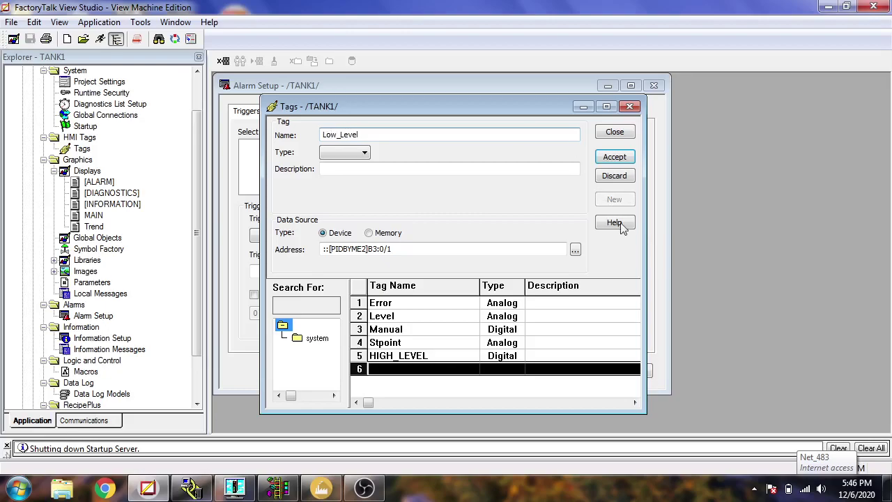
click(469, 249)
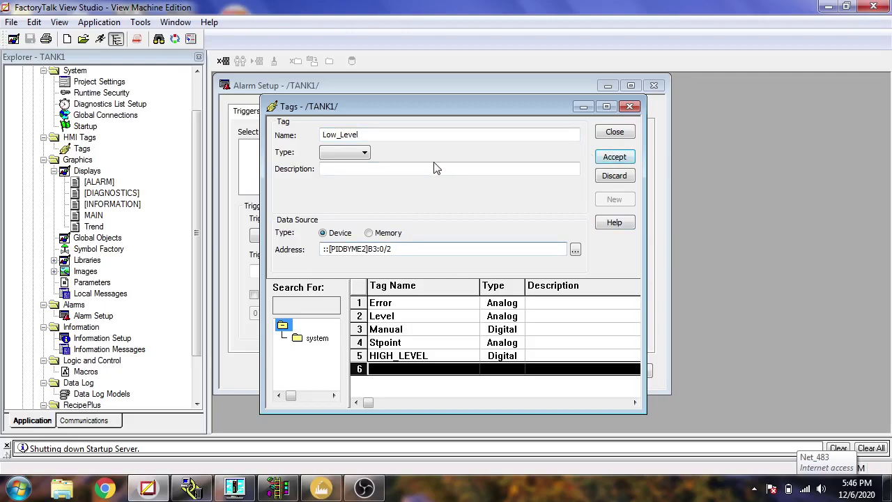
click(363, 152)
click(334, 172)
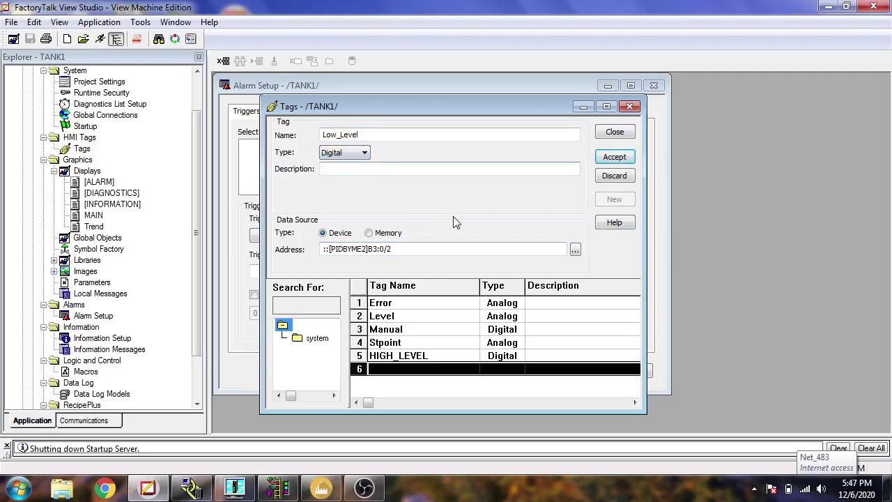
click(615, 156)
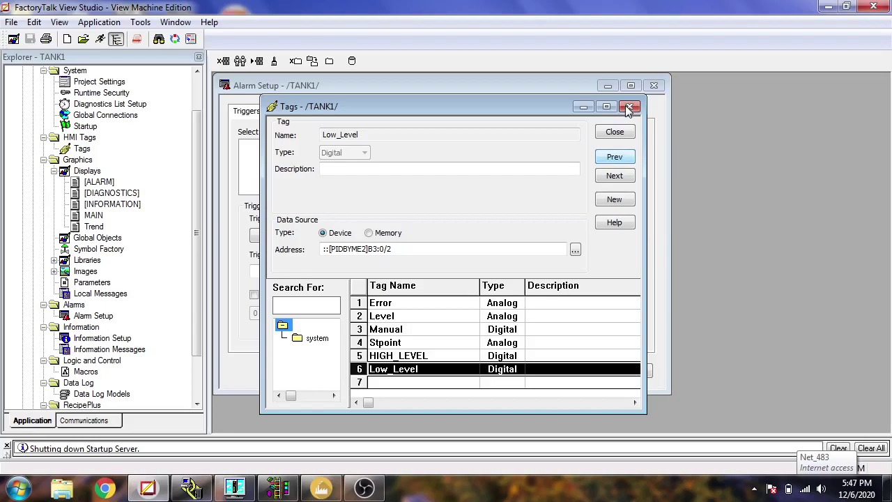
click(616, 156)
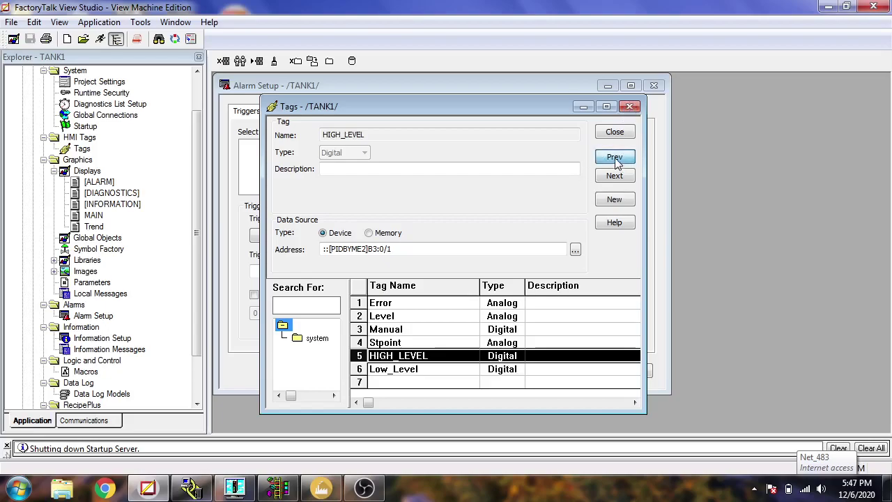
click(616, 132)
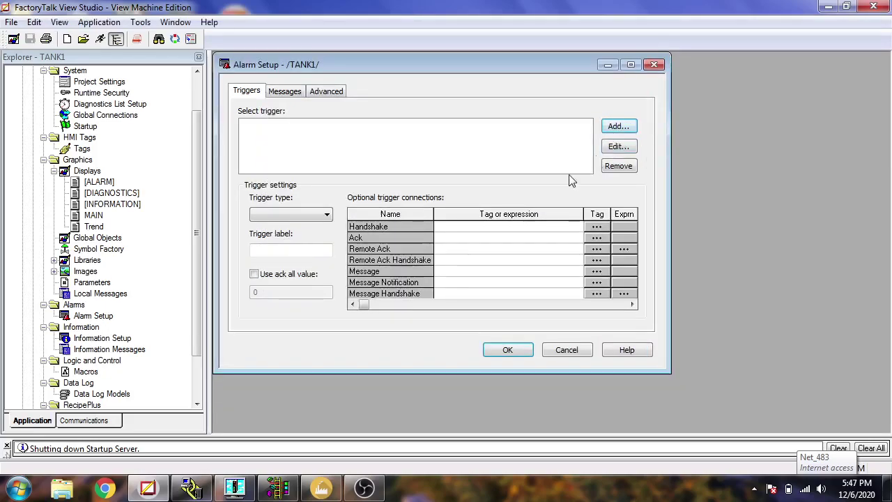
Add HIGH_LEVEL as a new alarm trigger picked from the tag browser.
click(614, 133)
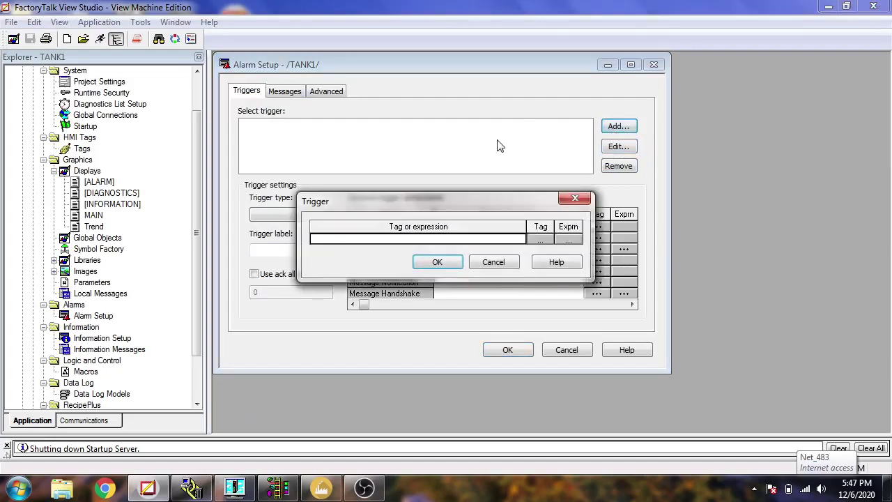
click(542, 248)
double_click(467, 172)
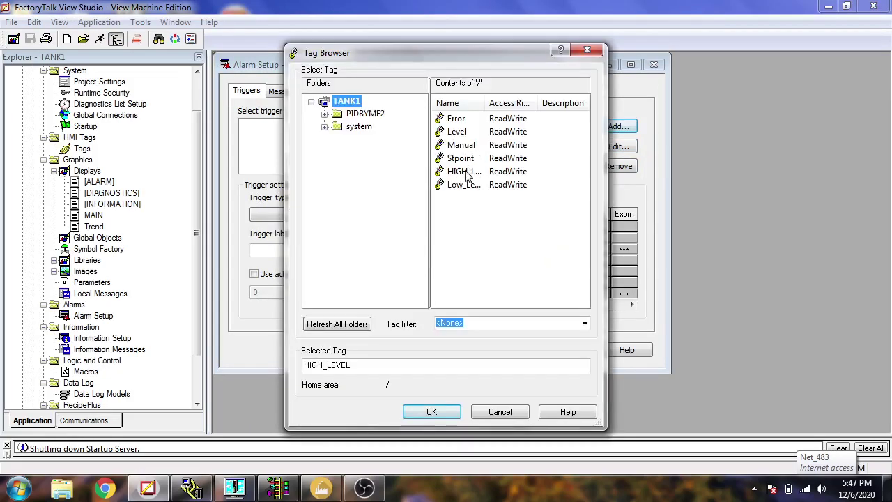
click(438, 262)
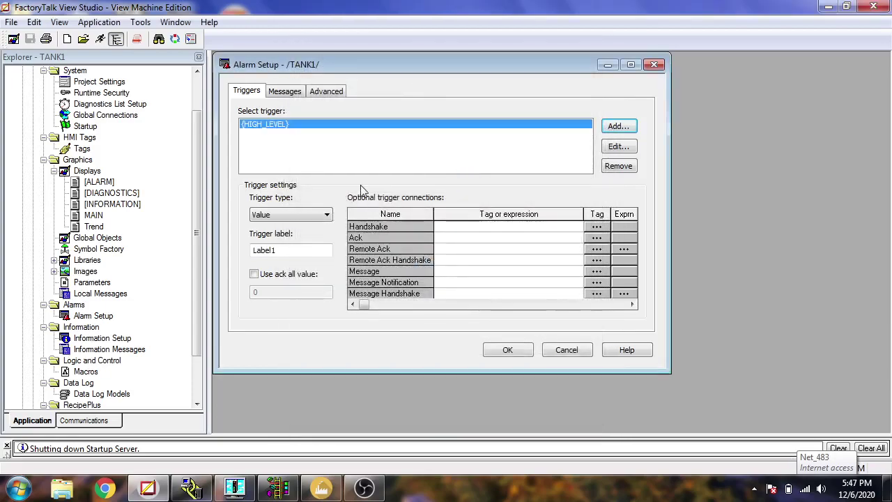
Give message row 1 trigger {HIGH_LEVEL}, value 1, and text 'TANK LEVEL IS HIGH'.
click(286, 91)
click(315, 158)
click(345, 159)
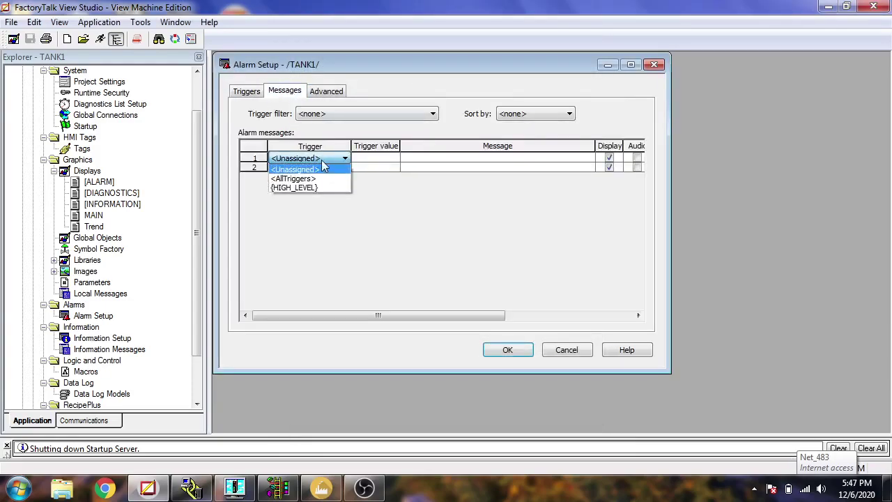
click(321, 182)
click(371, 158)
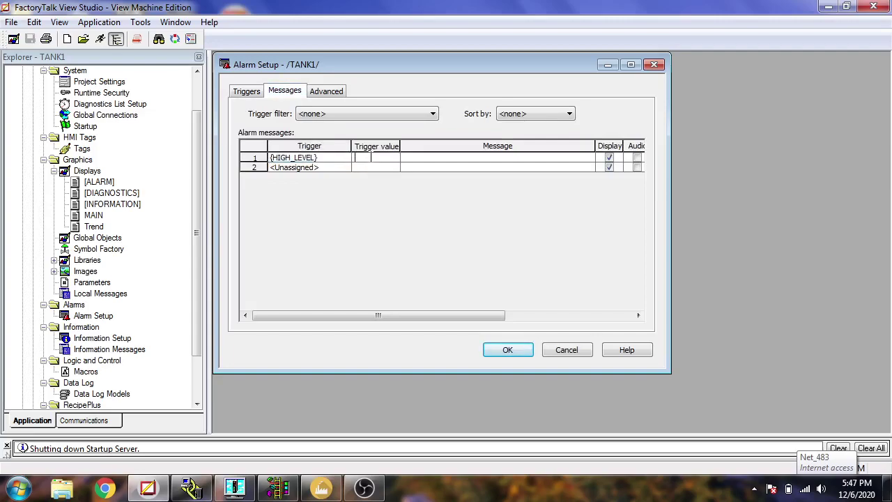
click(421, 158)
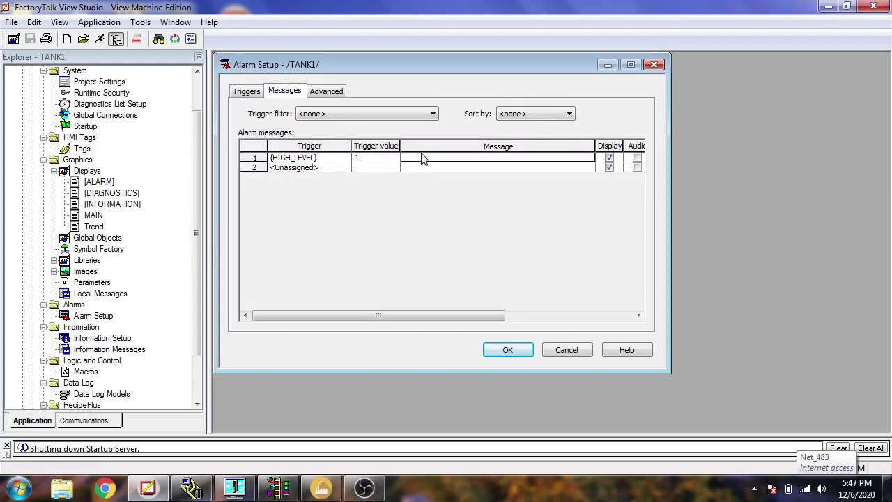
text(TANK LEVEL IS HIGH)
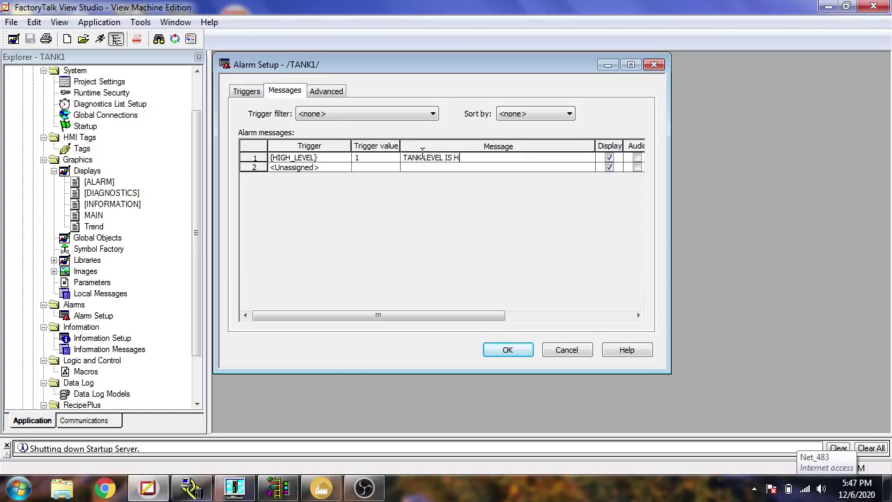
click(255, 93)
Add Low_Level as a second alarm trigger picked from the tag browser.
click(622, 124)
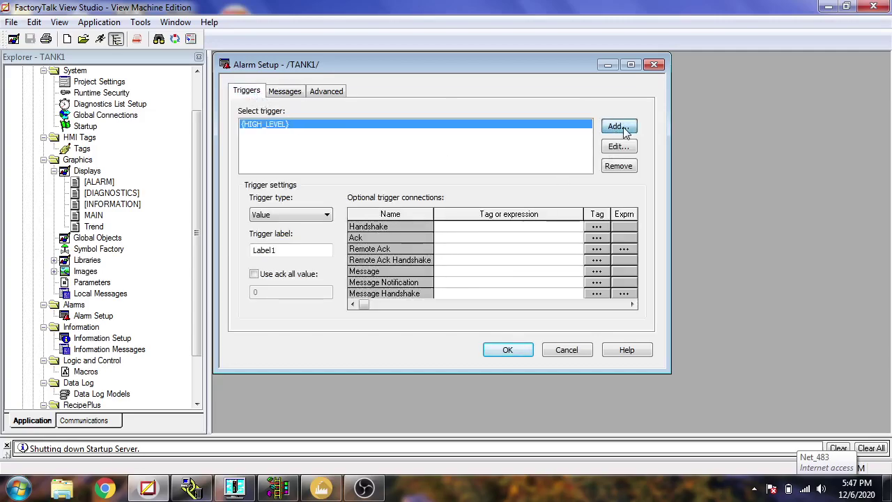
click(537, 241)
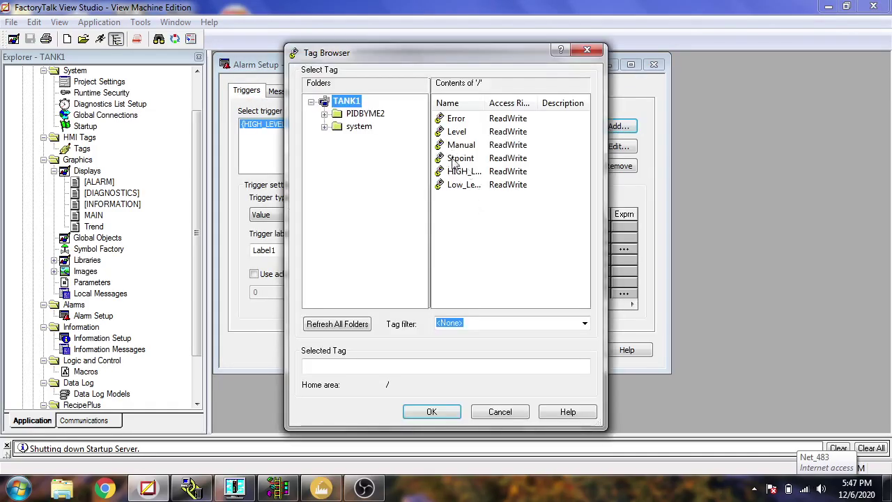
double_click(454, 185)
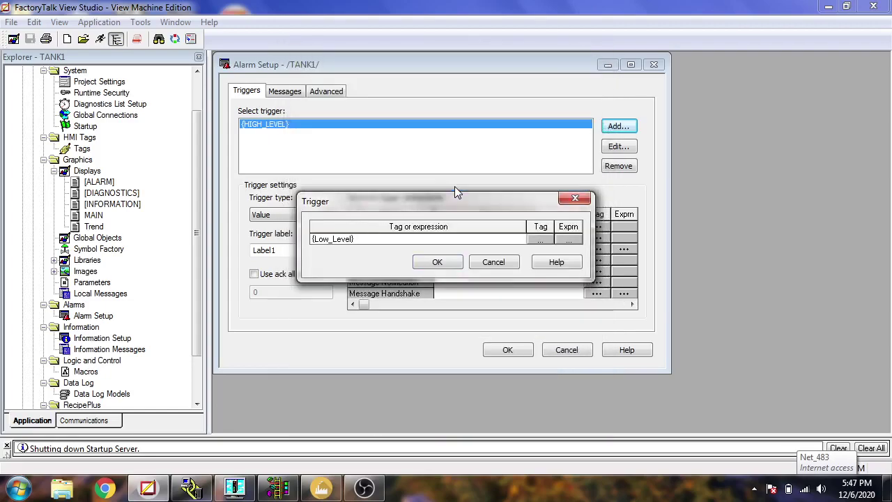
click(436, 262)
Give message row 2 trigger {Low_Level}, value 1, and text 'TANK LEVEL IS LOW'.
click(303, 92)
click(316, 168)
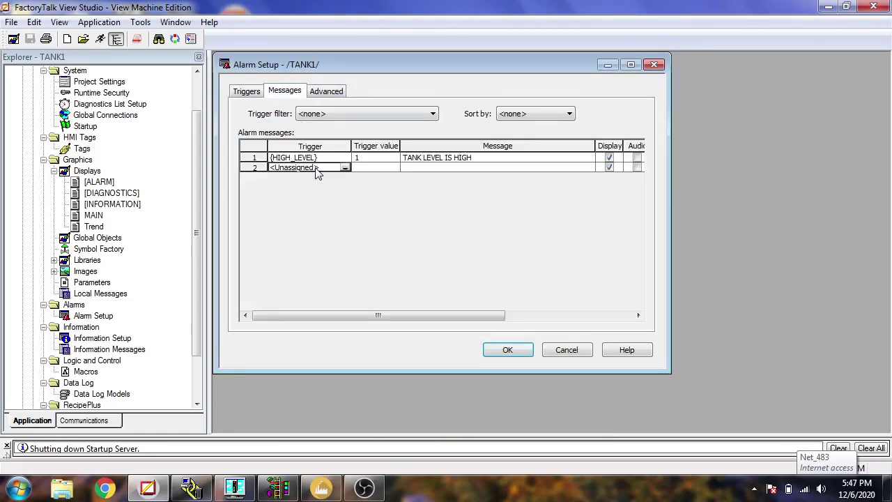
click(344, 169)
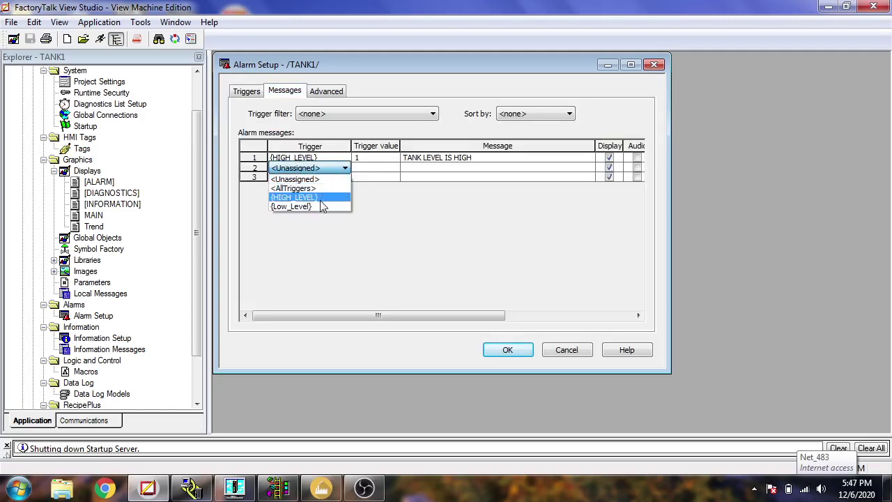
click(326, 202)
click(372, 168)
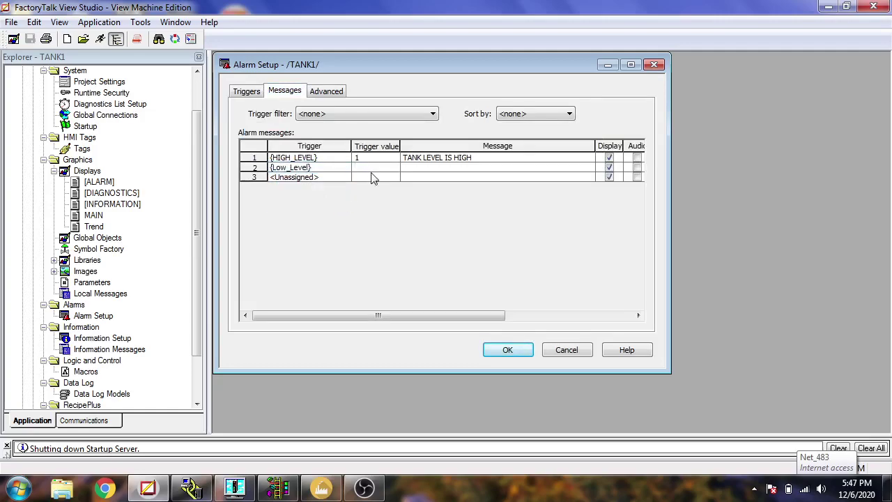
click(423, 168)
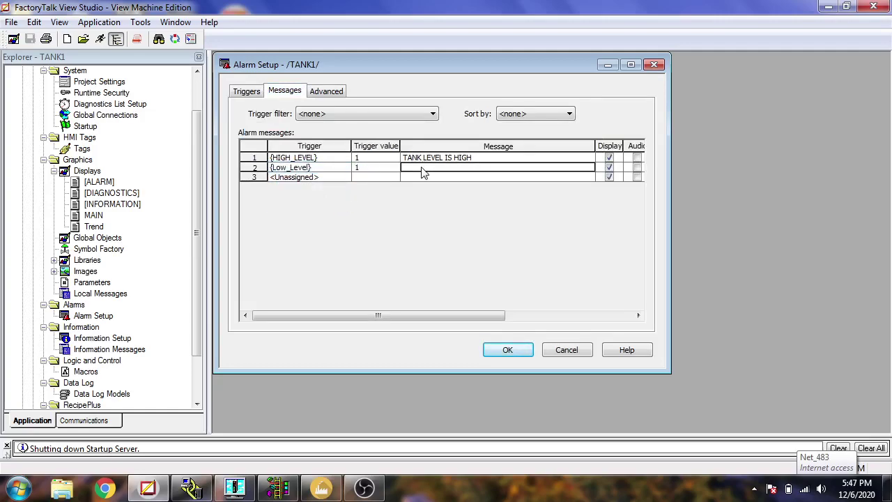
text(TANK LEVEL IS LOW)
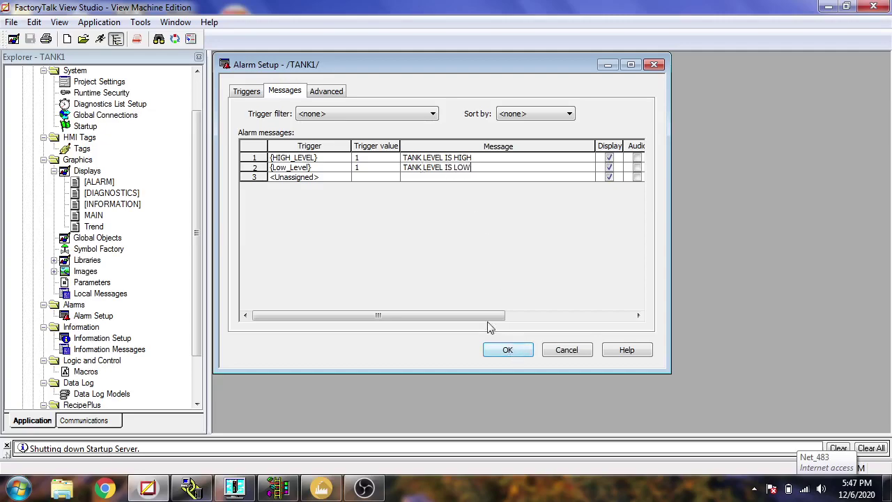
click(365, 115)
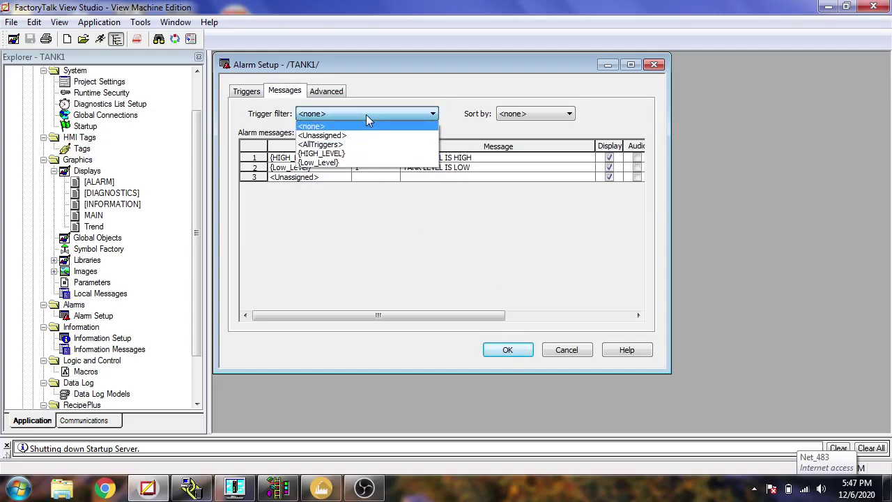
click(366, 114)
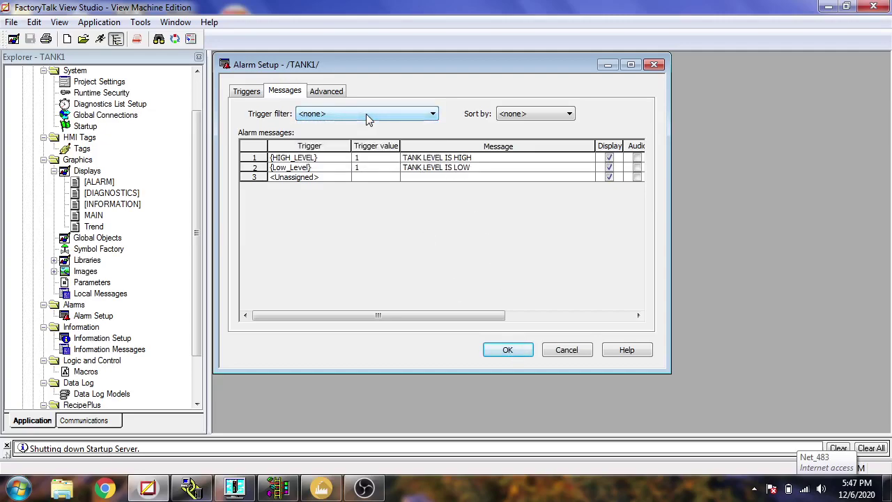
Set the {Low_Level} trigger type to Bit and close Alarm Setup with OK.
click(258, 91)
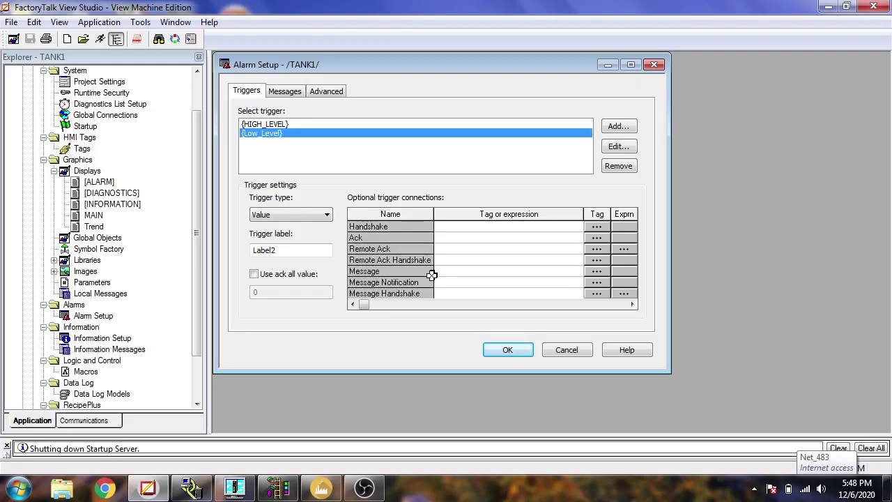
click(325, 222)
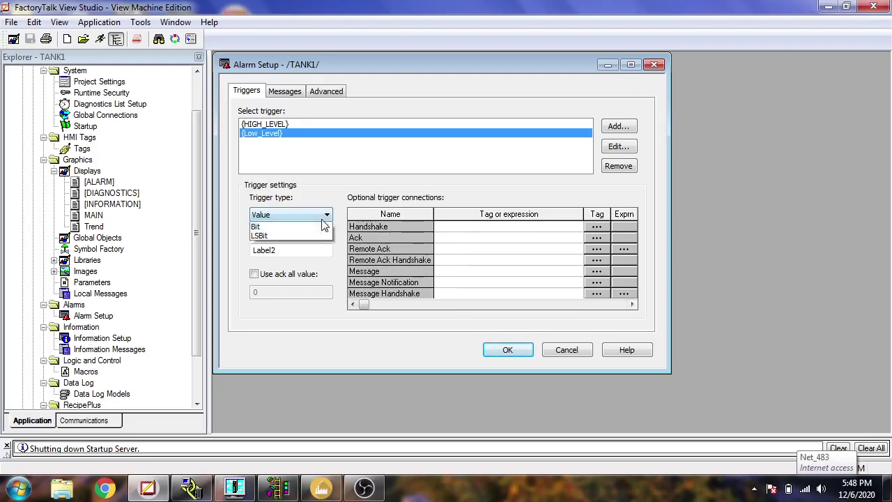
click(324, 223)
click(322, 222)
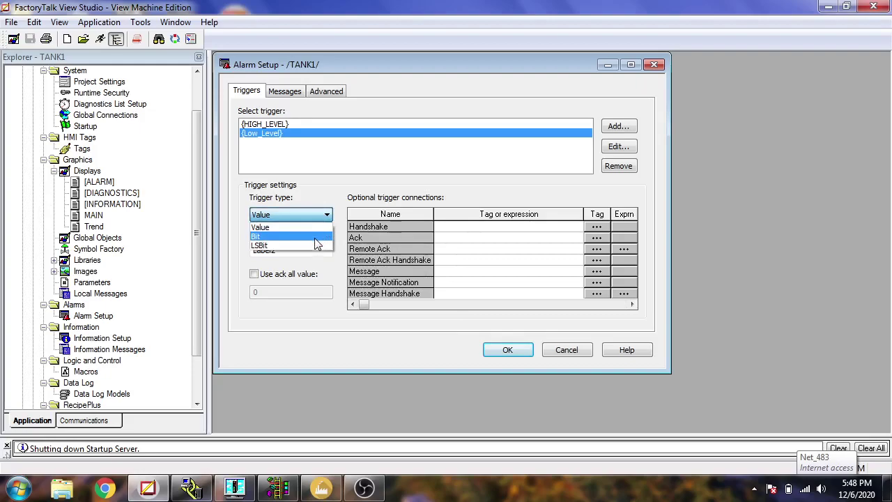
click(318, 240)
click(286, 93)
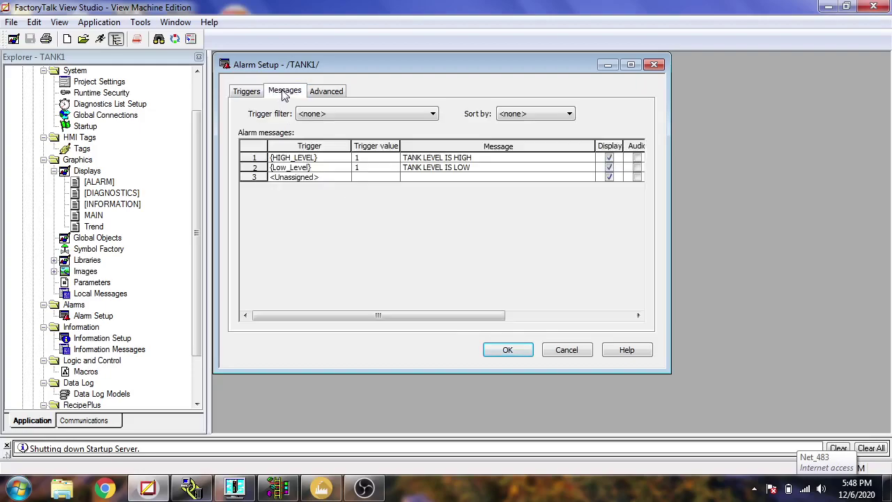
click(264, 94)
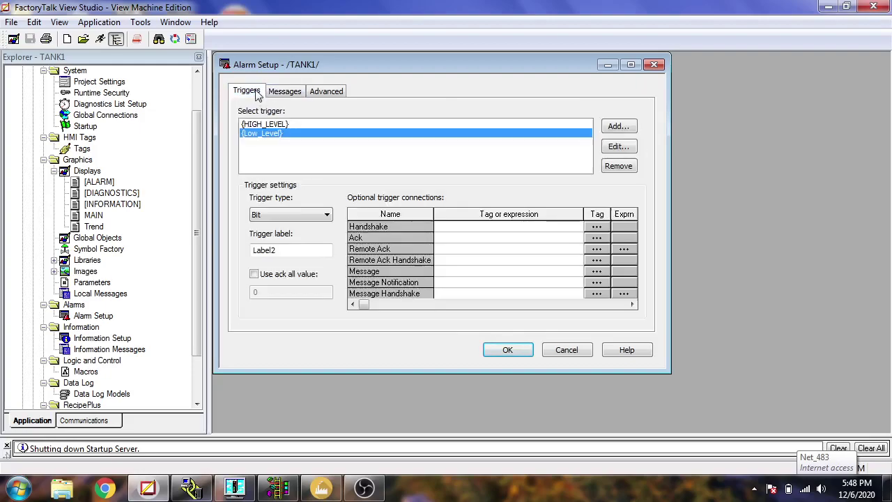
click(507, 348)
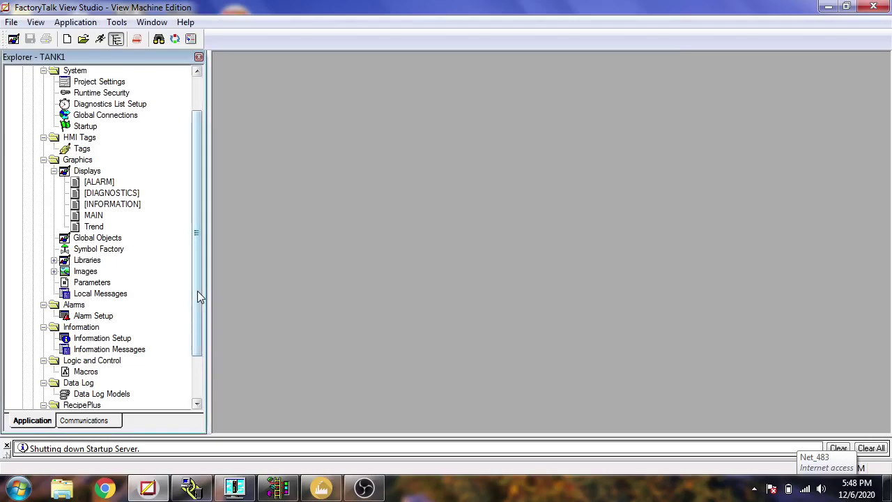
Open the ALARM display, then start a new blank display.
drag(197, 291, 191, 267)
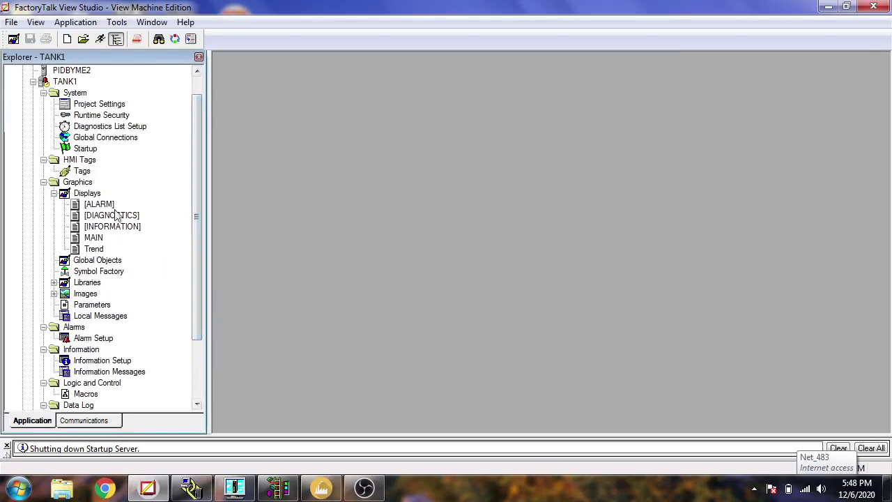
double_click(106, 205)
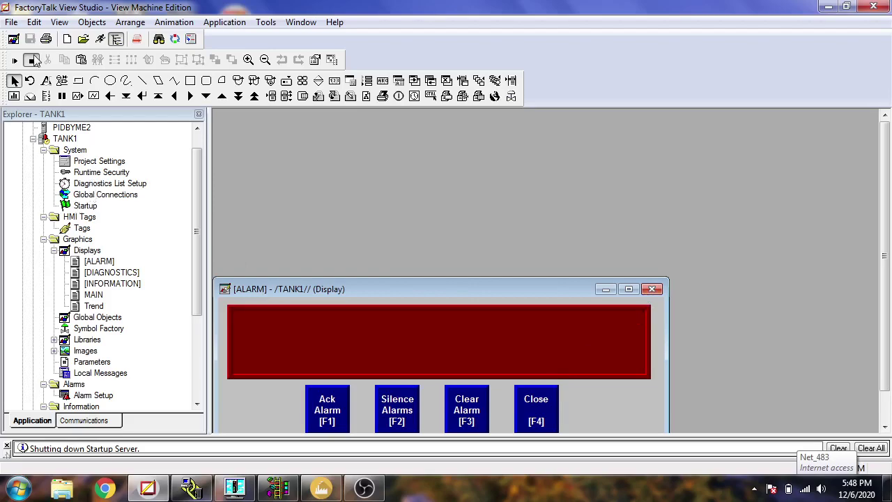
click(14, 39)
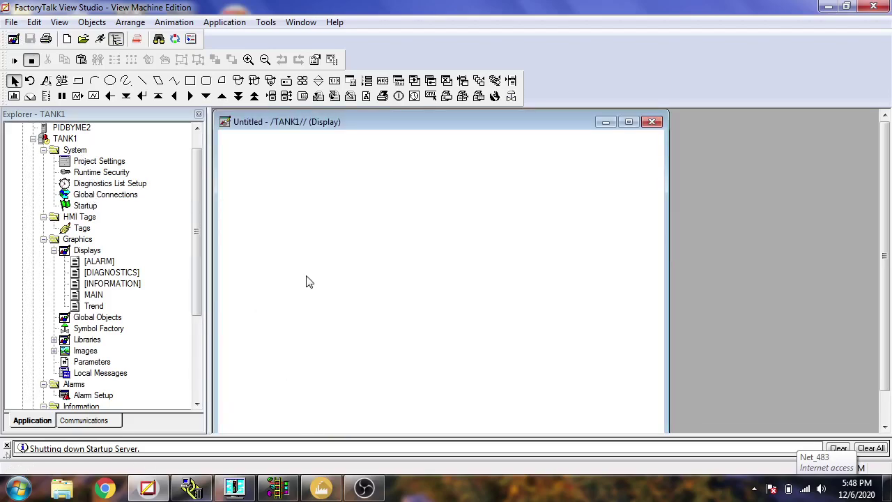
Draw an Alarm Banner across the new display's upper part, cancelling its properties dialog.
click(92, 23)
mouse_move(130, 22)
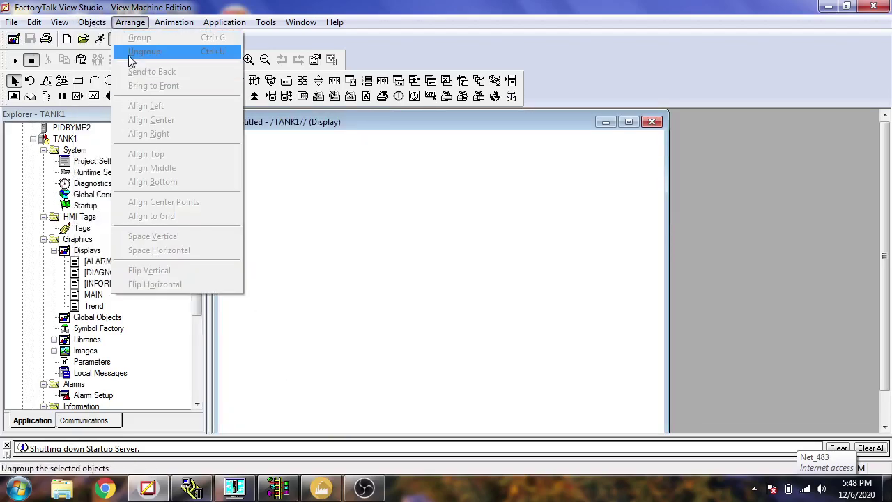
mouse_move(92, 22)
mouse_move(187, 220)
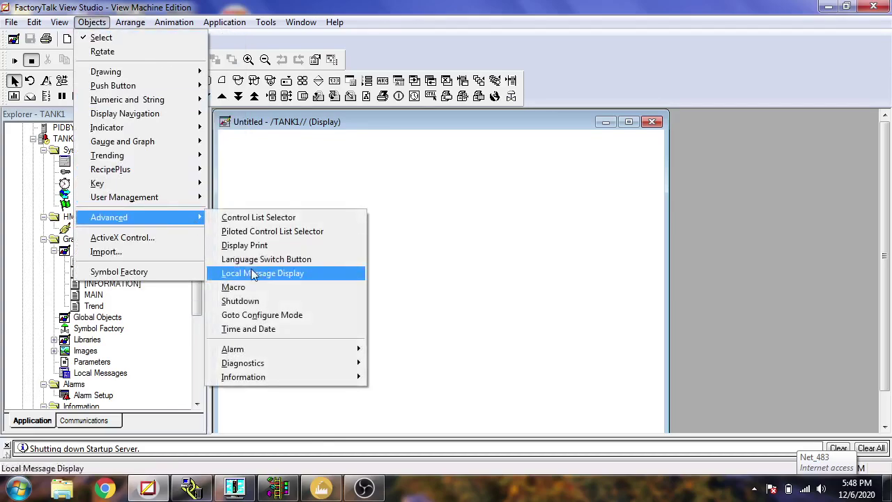
mouse_move(320, 352)
click(391, 337)
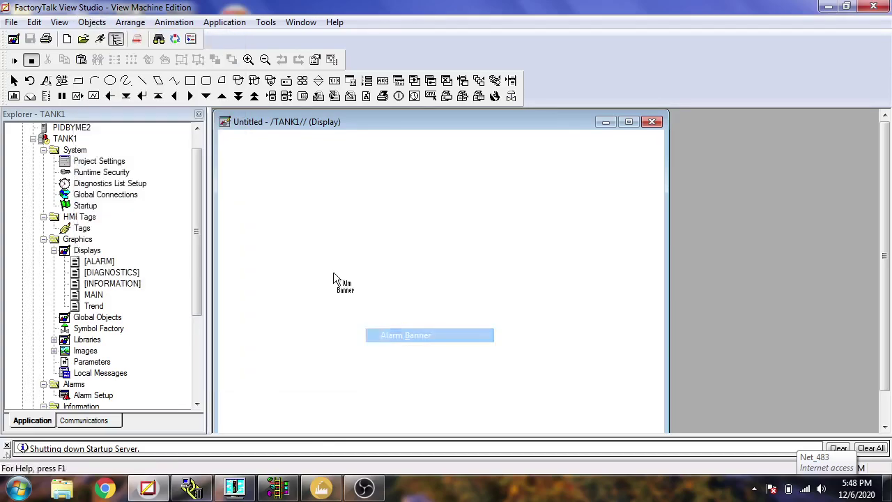
drag(239, 151, 622, 263)
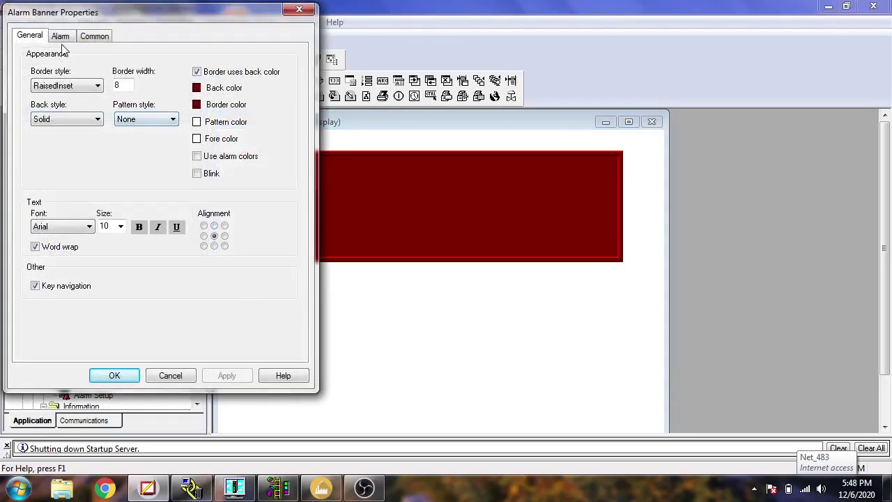
click(172, 374)
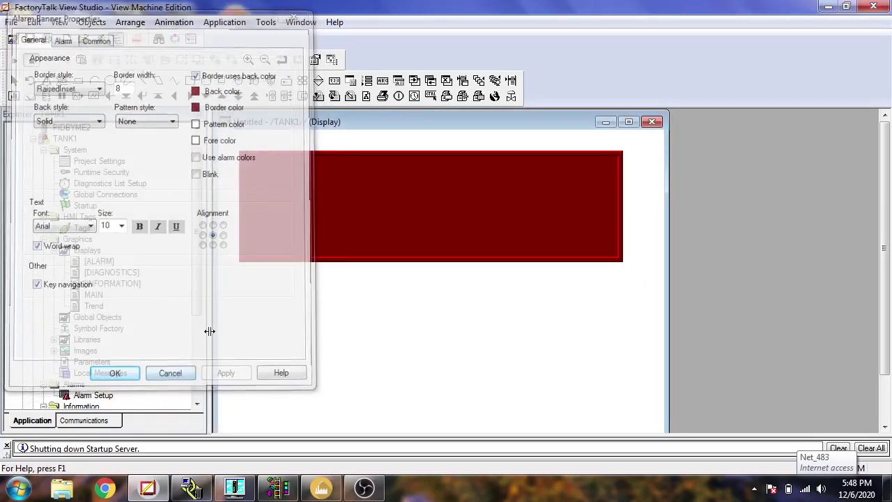
click(92, 22)
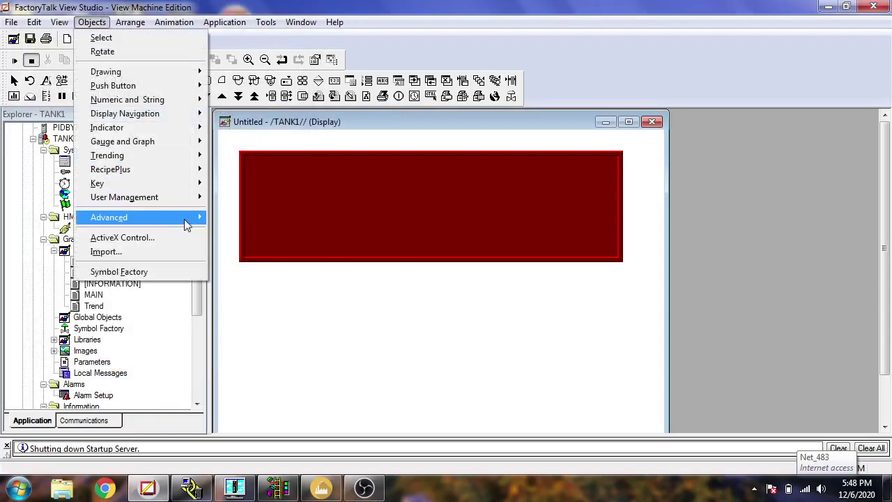
Draw an Acknowledge Alarm button below the banner and caption it ACK.
mouse_move(185, 221)
mouse_move(314, 351)
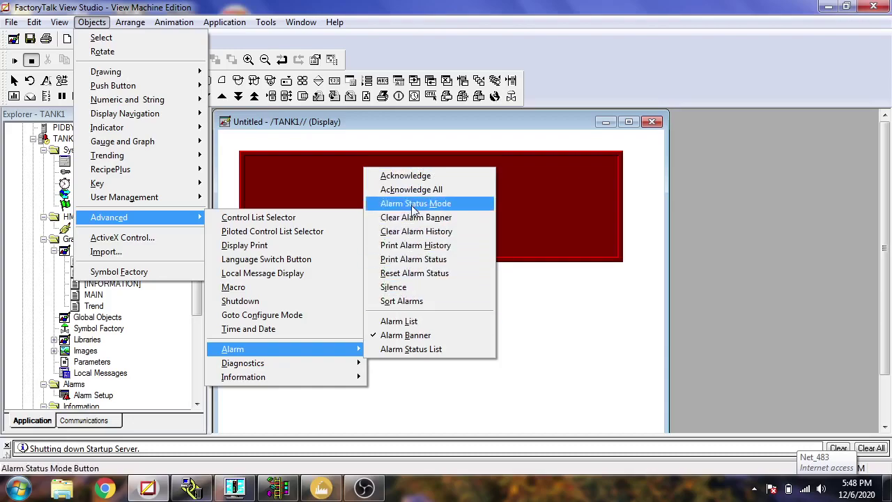
click(418, 175)
drag(244, 276, 313, 323)
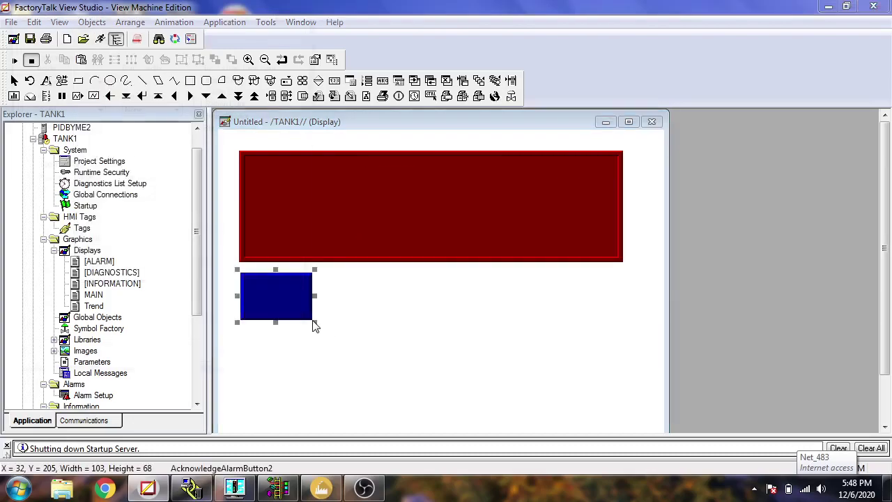
click(61, 36)
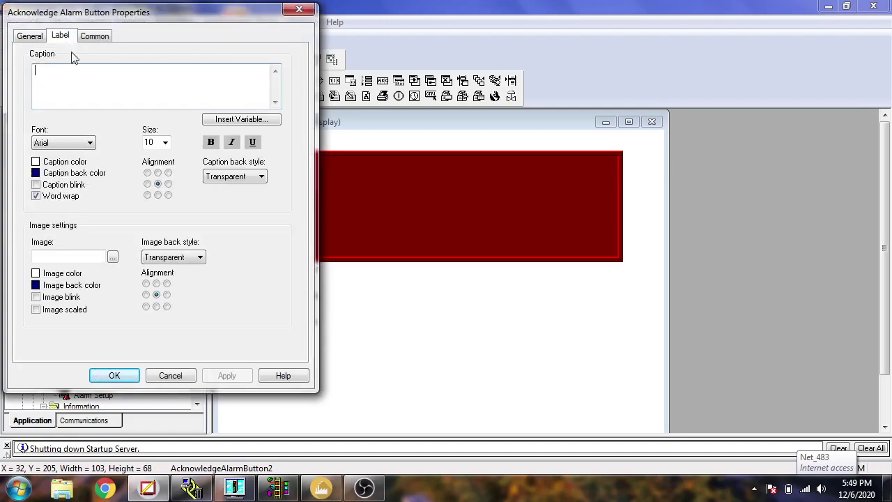
text(ACK)
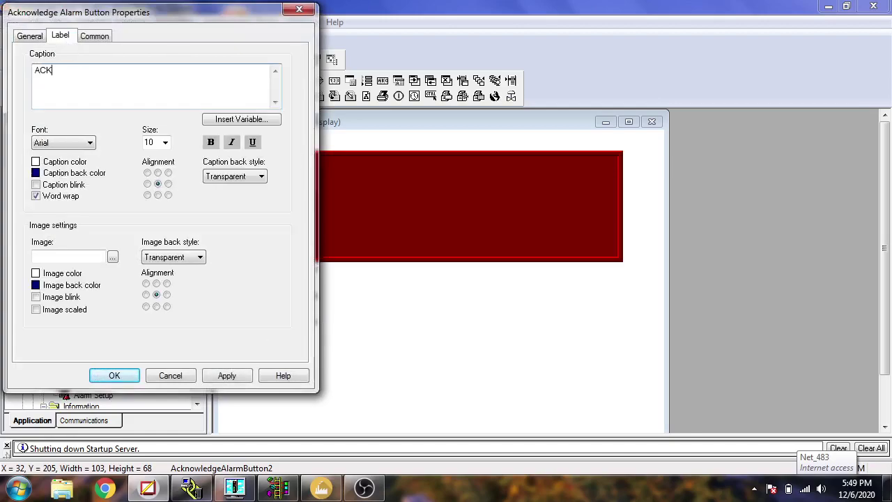
click(116, 375)
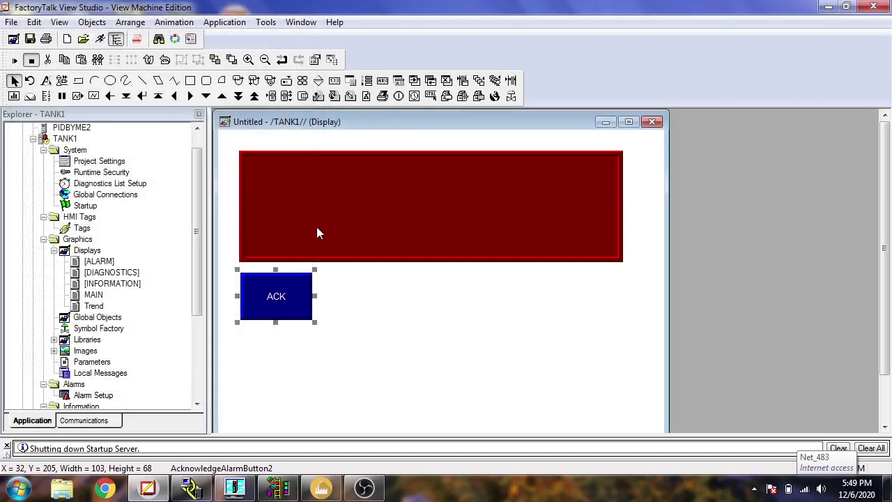
click(130, 22)
Draw a Close Display button beside ACK and caption it CLOSE.
mouse_move(92, 22)
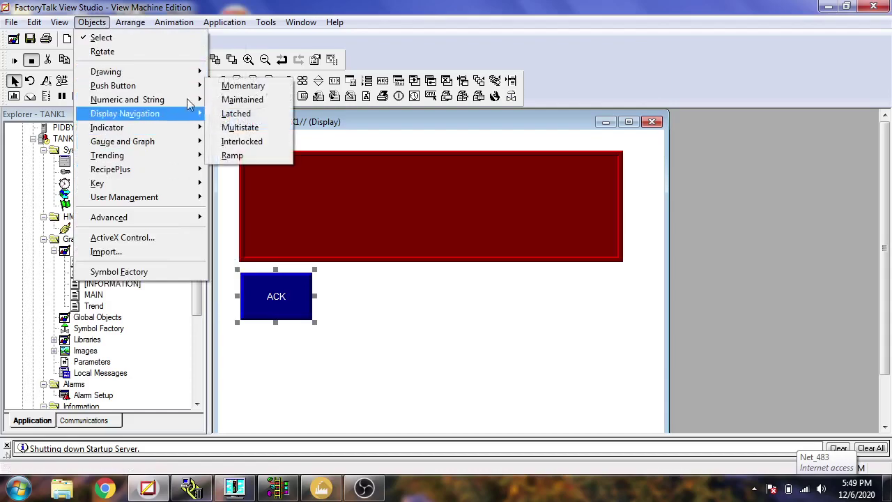
mouse_move(196, 117)
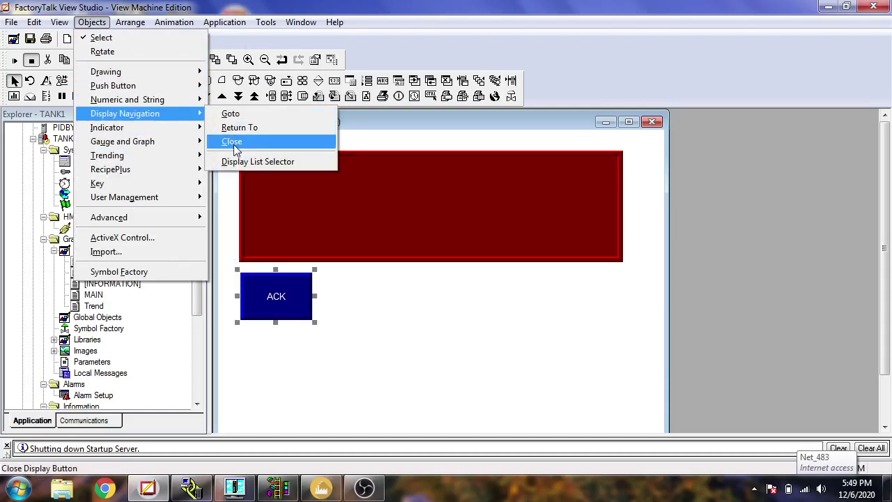
click(232, 141)
drag(340, 276, 406, 319)
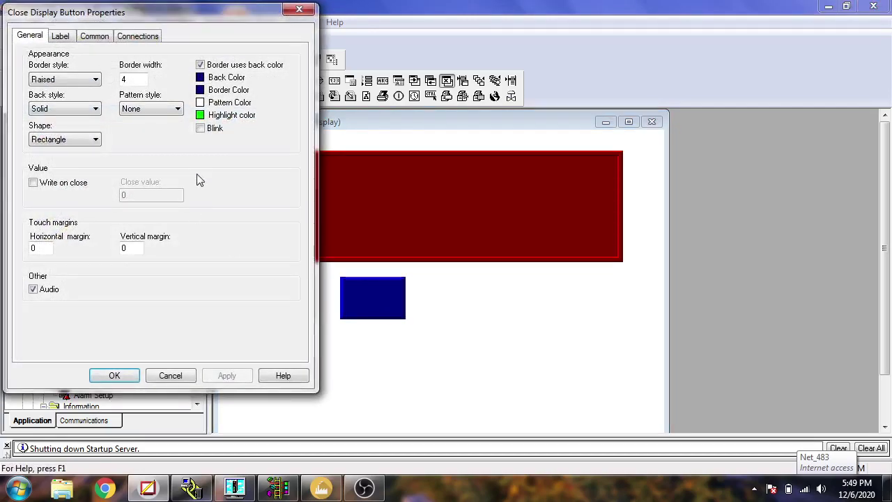
click(61, 35)
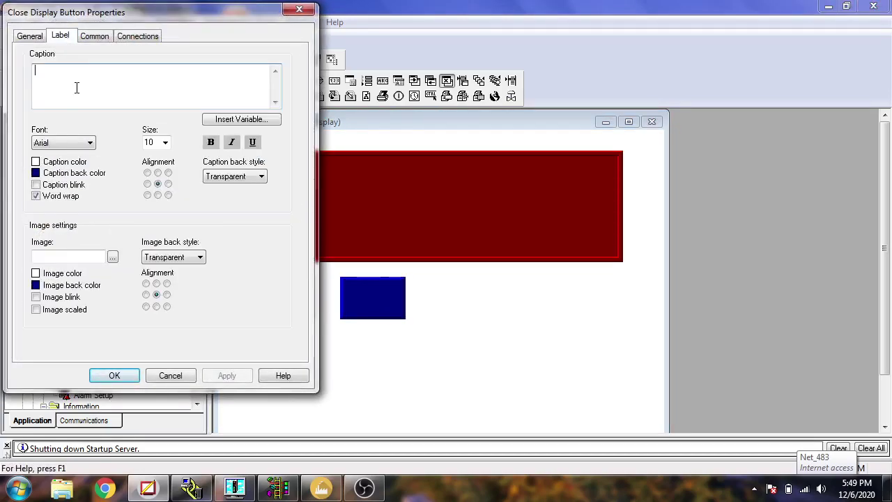
text(CLOSE)
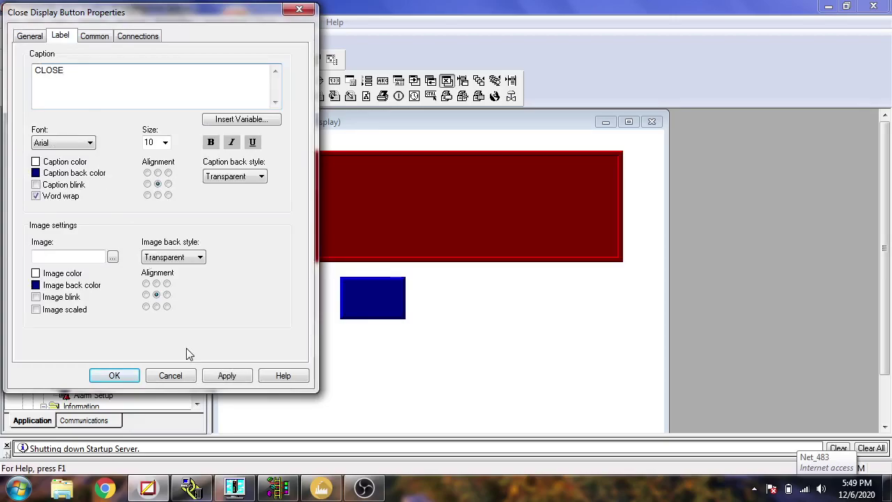
click(227, 375)
click(114, 376)
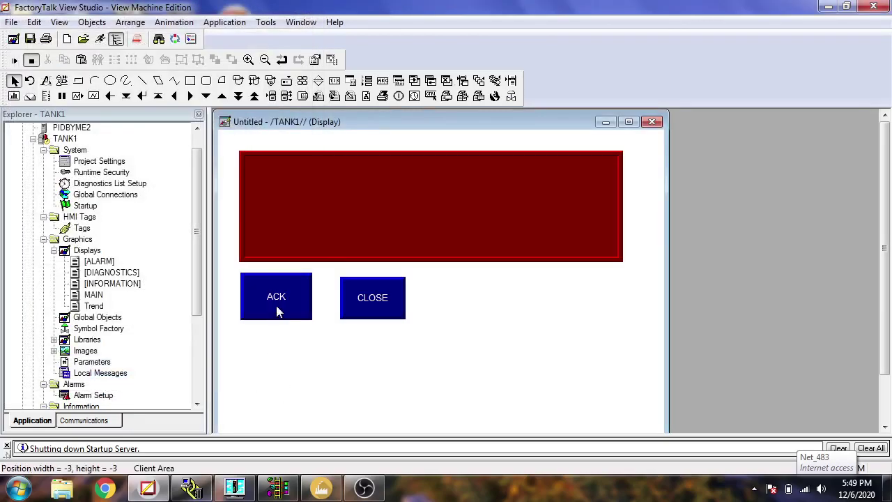
Set the alarm banner's Filtered triggers to Label1 and Label2.
double_click(289, 244)
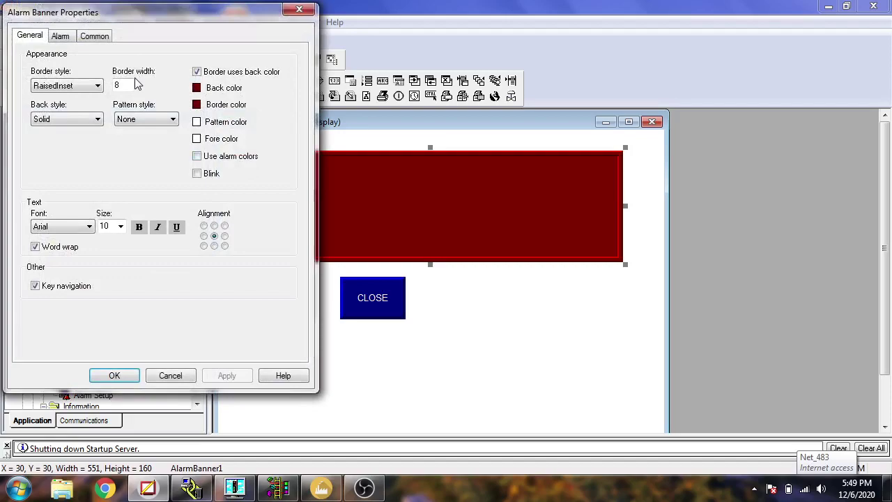
click(60, 36)
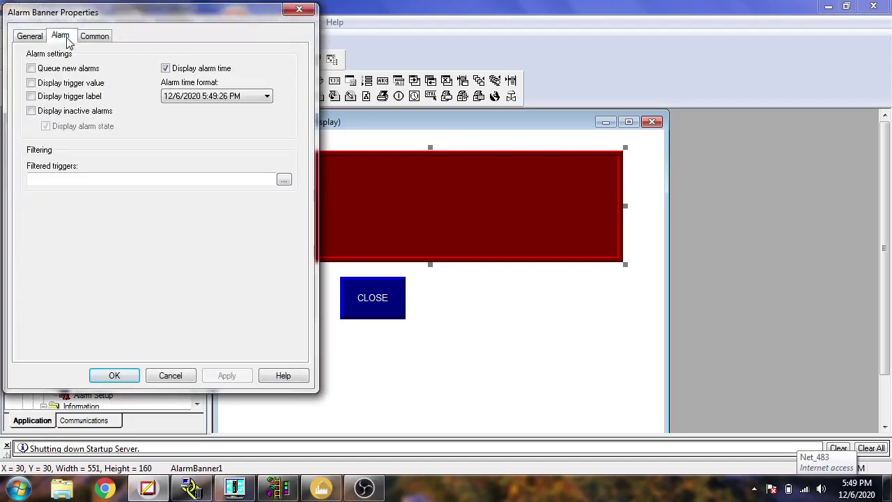
click(284, 182)
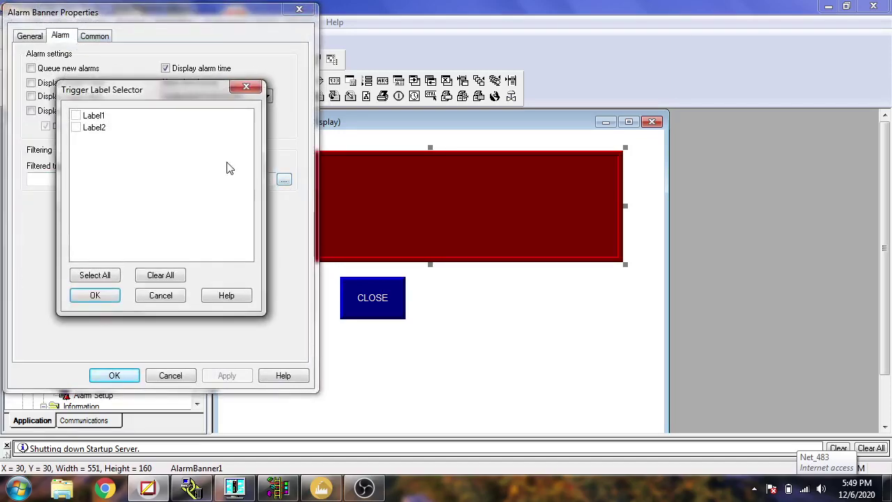
click(75, 116)
click(75, 127)
click(115, 298)
click(221, 380)
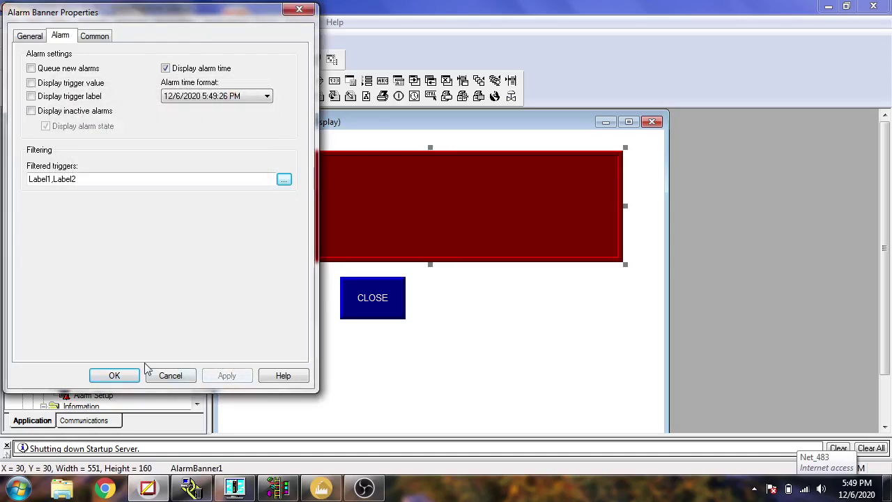
click(131, 376)
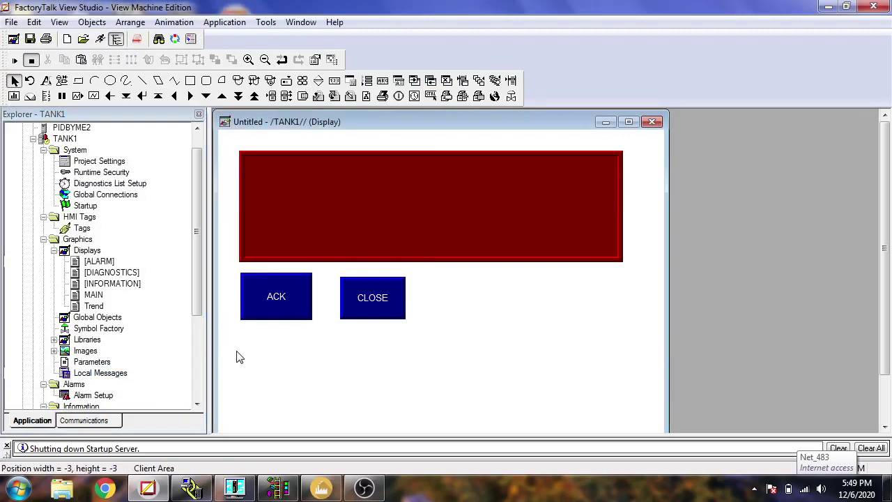
Close the Untitled display without saving and select the [ALARM] display.
click(651, 123)
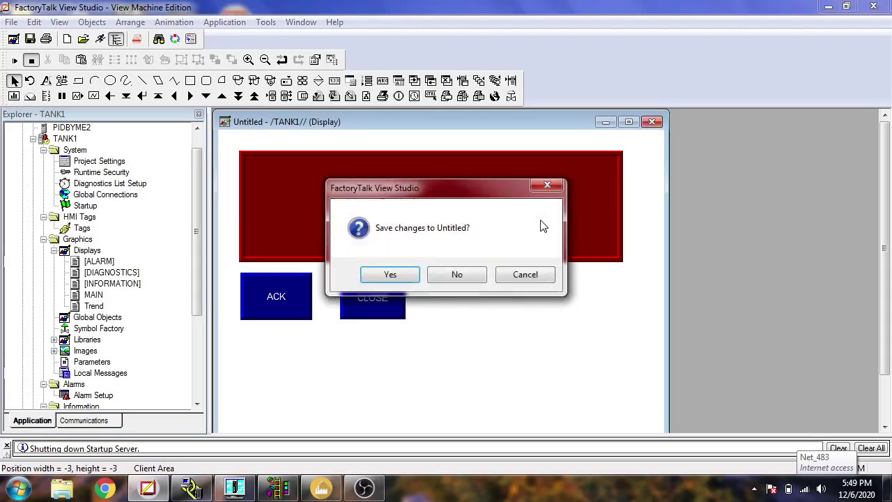
click(480, 274)
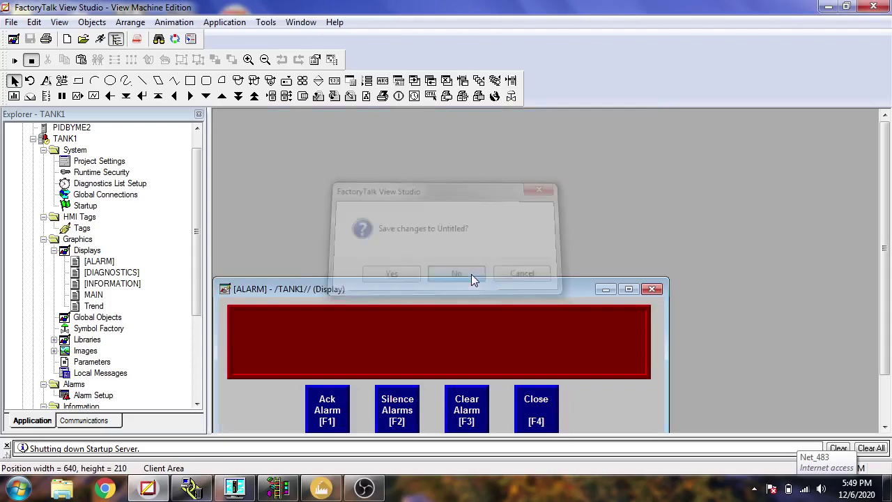
click(108, 263)
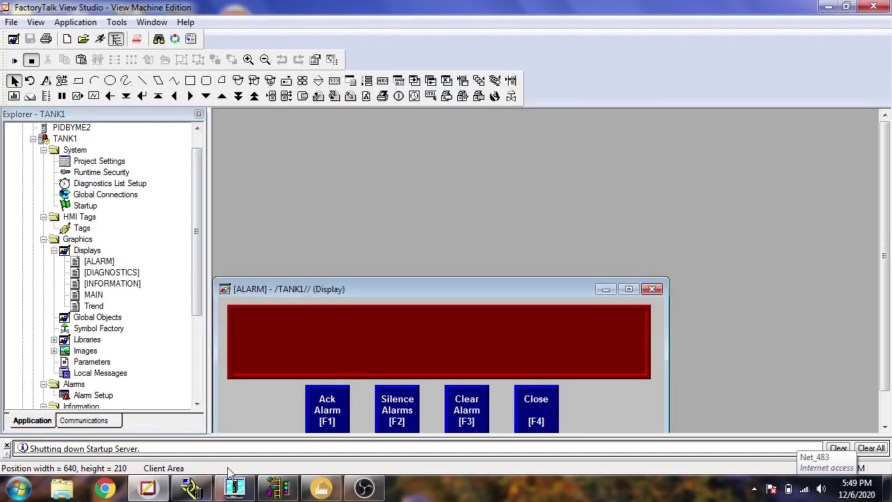
Select the Factory I/O OPC Client Data Access driver with RSLinx OPC Server as its server.
click(321, 488)
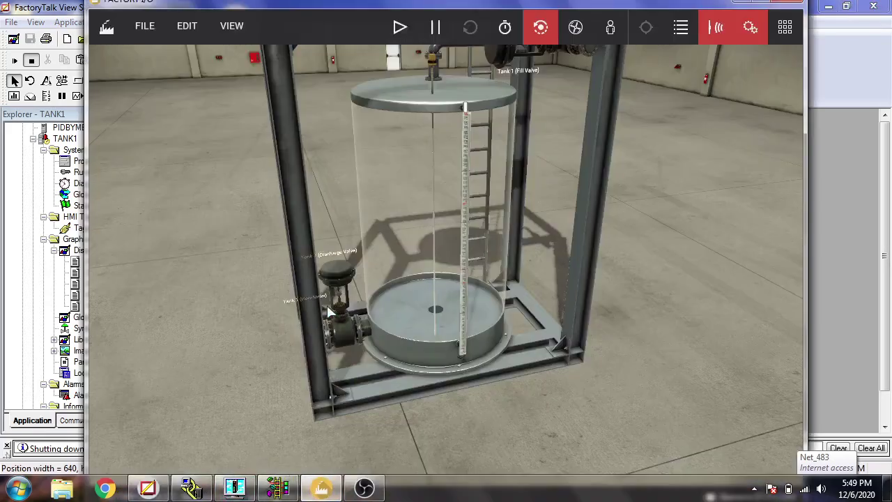
click(145, 26)
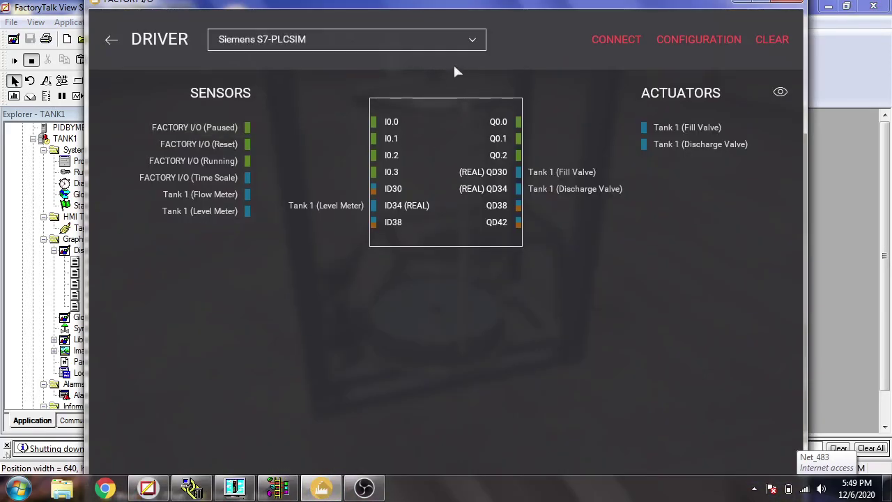
click(453, 42)
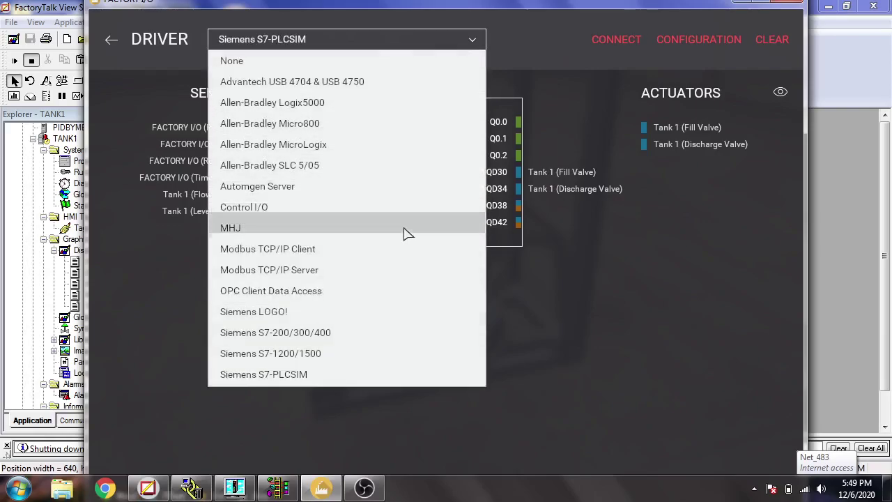
click(418, 287)
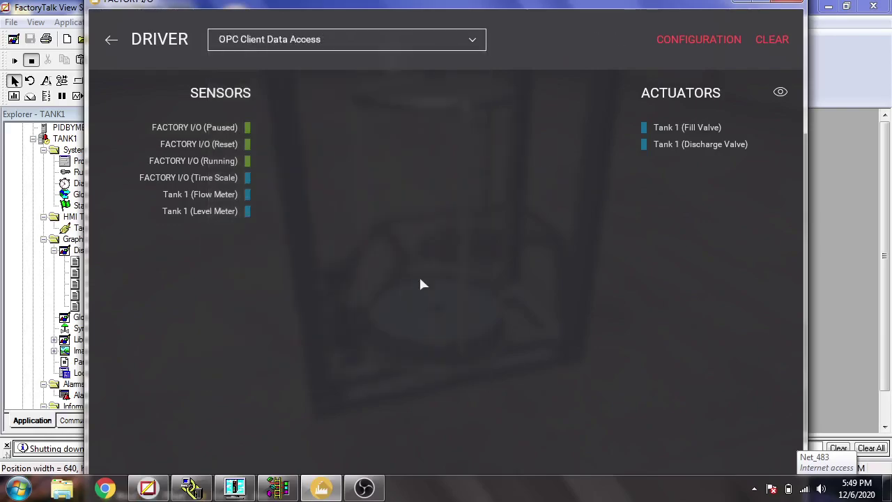
click(690, 42)
click(603, 201)
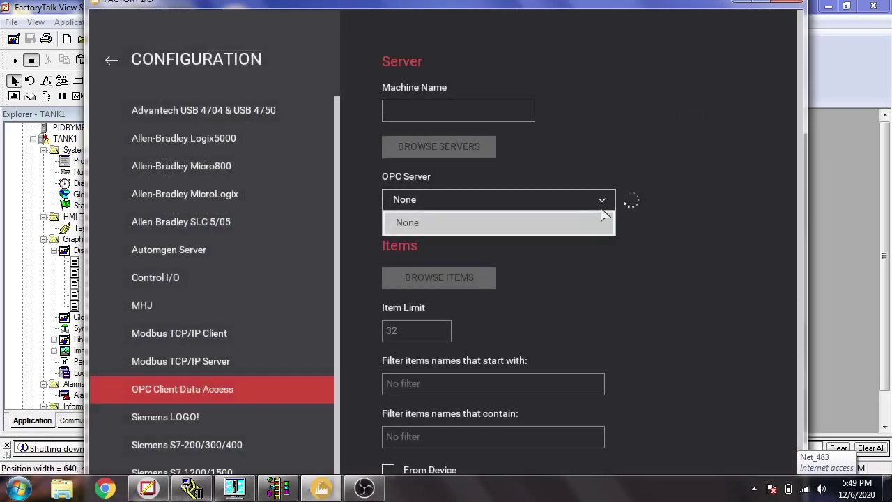
click(605, 202)
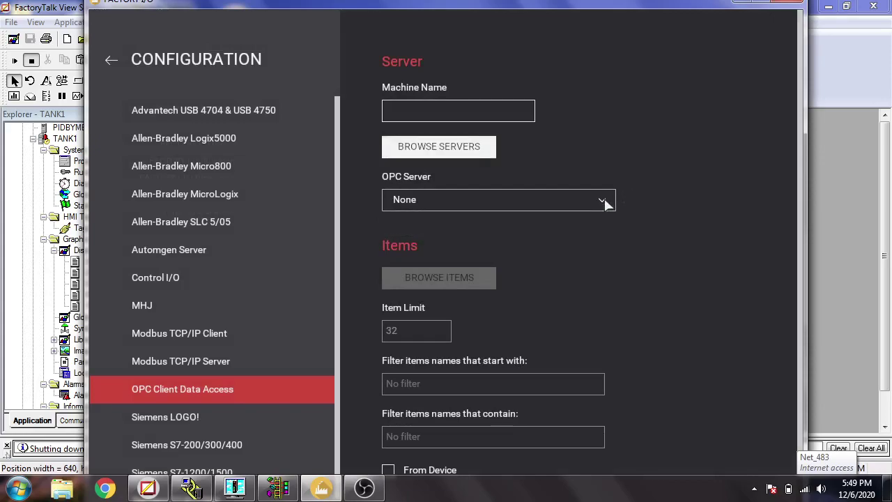
click(603, 201)
click(582, 285)
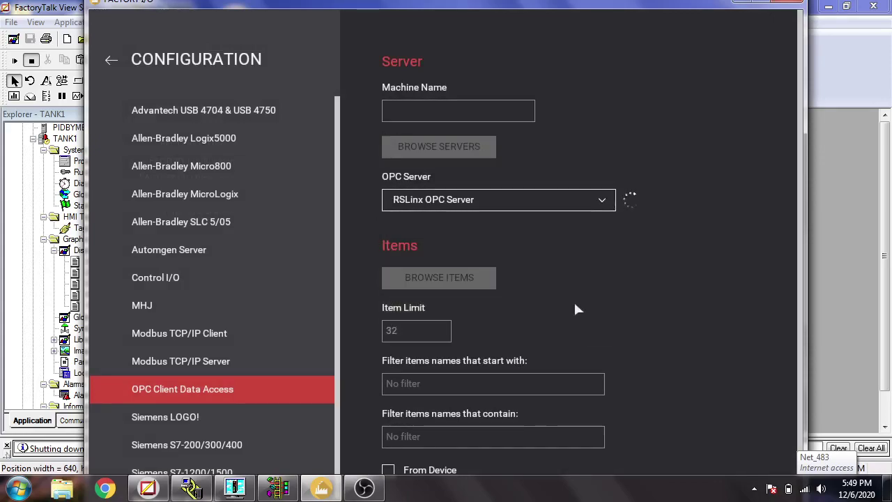
click(467, 286)
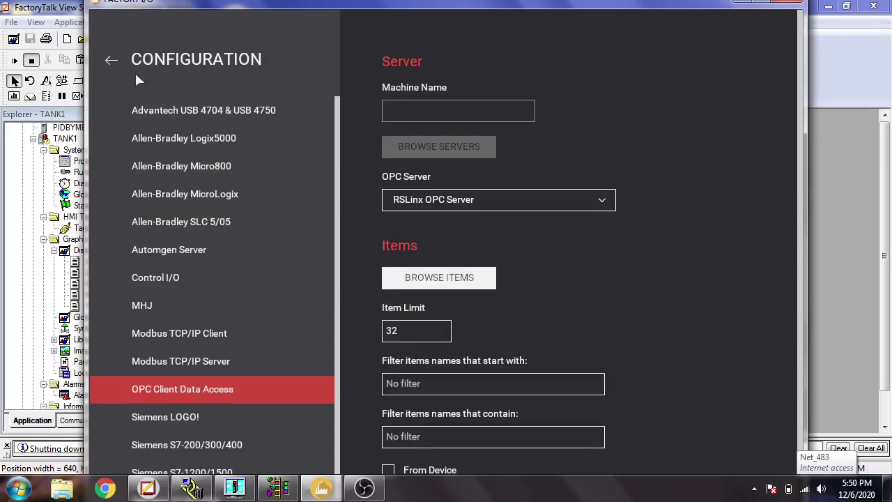
click(109, 62)
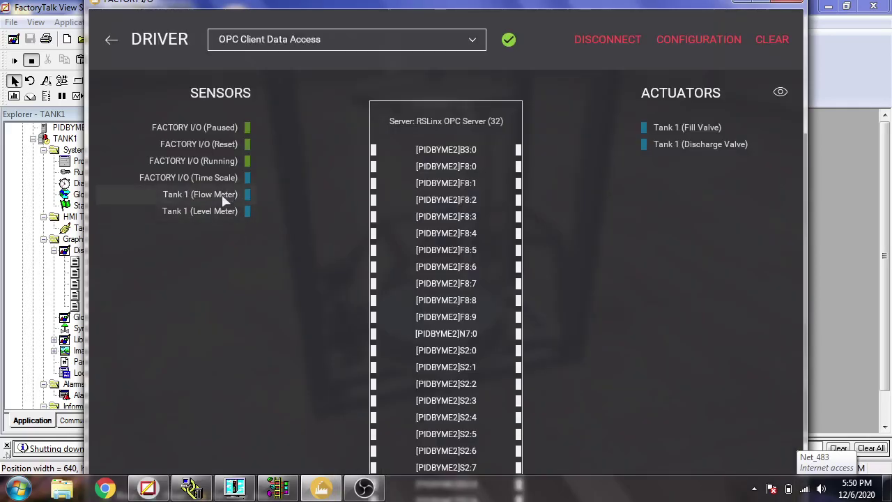
Map Level Meter to F8:0, Fill Valve to F8:1 and Discharge Valve to F8:2.
drag(223, 213, 373, 167)
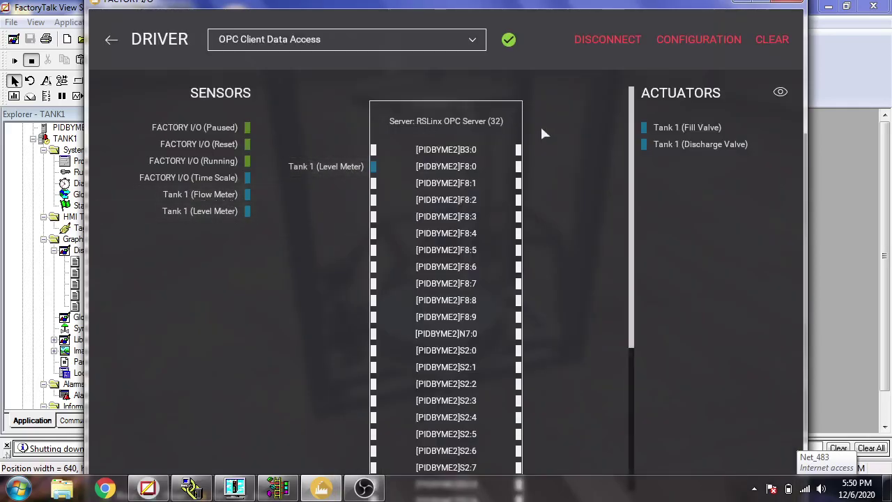
drag(657, 136, 561, 184)
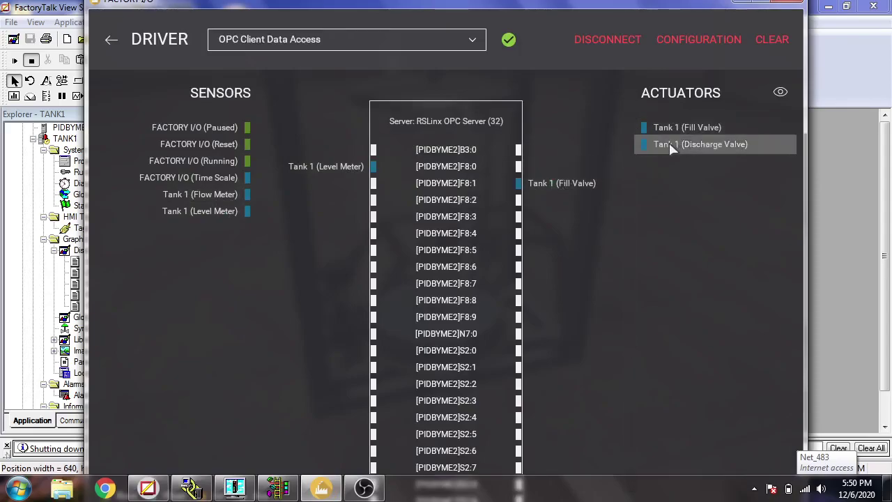
drag(671, 145, 551, 204)
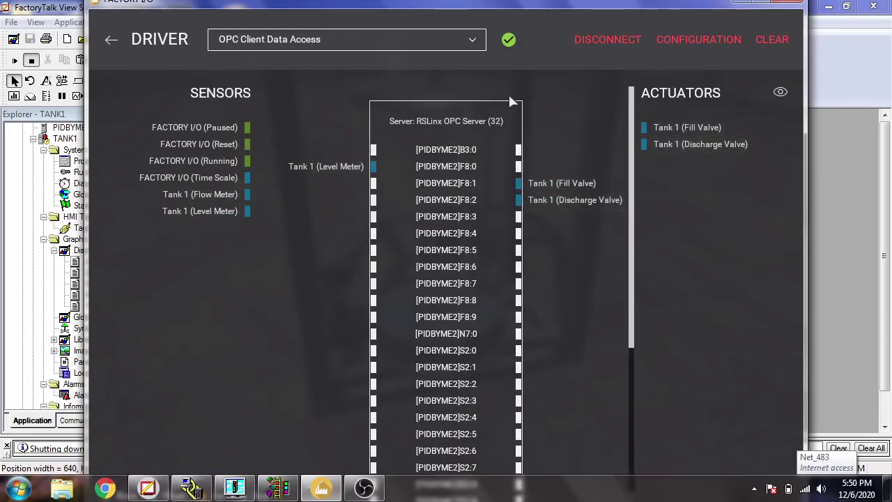
click(110, 40)
Test-run TANK1 and close the diagnostics list reporting the Low_Level trigger disabled.
click(235, 488)
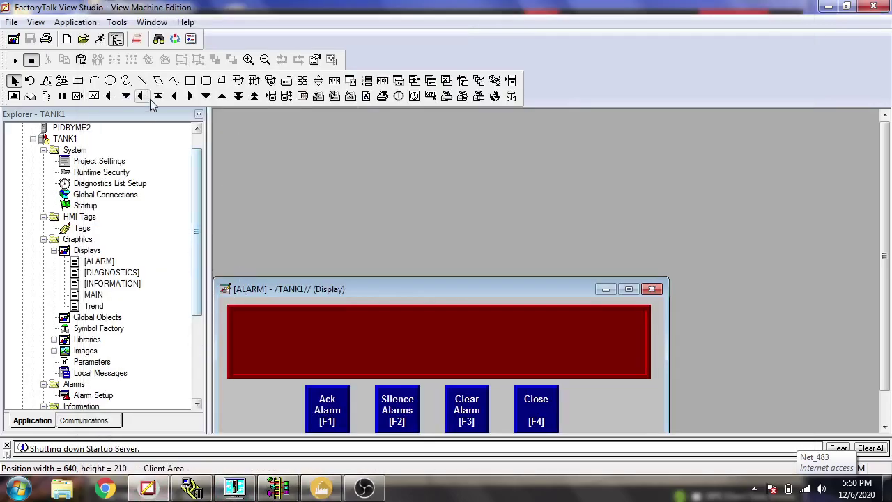
click(108, 41)
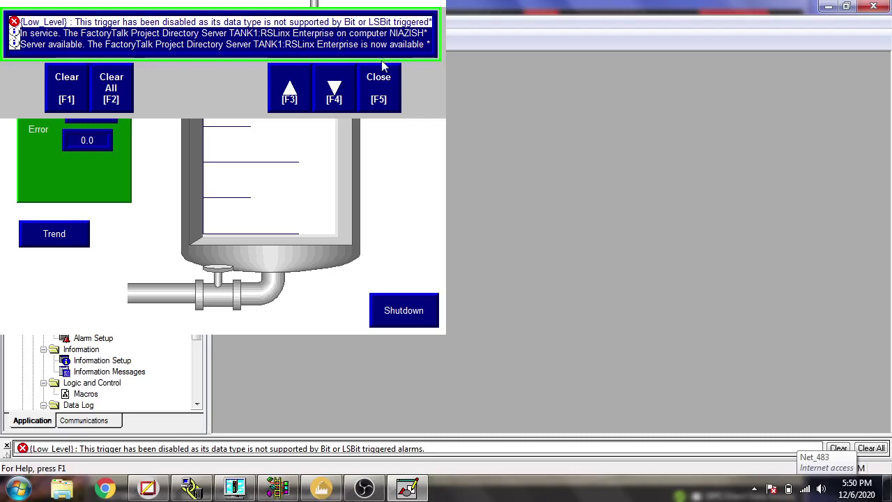
click(382, 83)
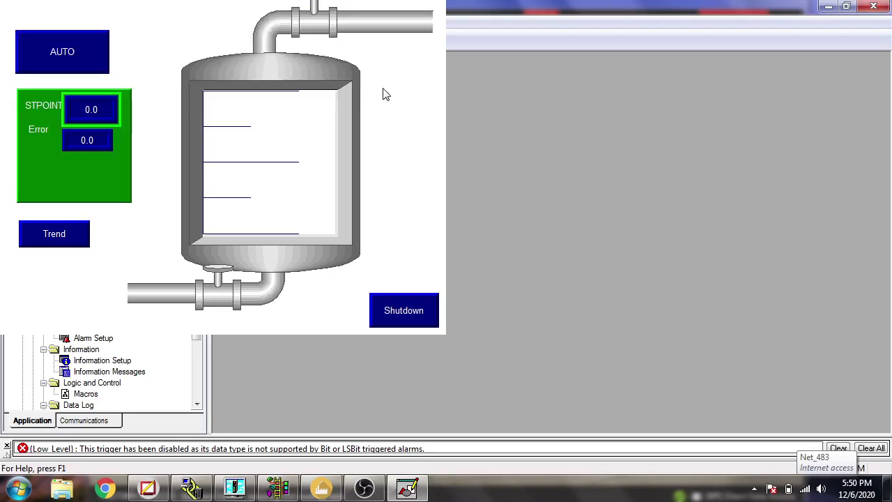
Shut down the runtime, keep the Alarm Setup trigger type as Value, and retest from MAIN.
click(405, 314)
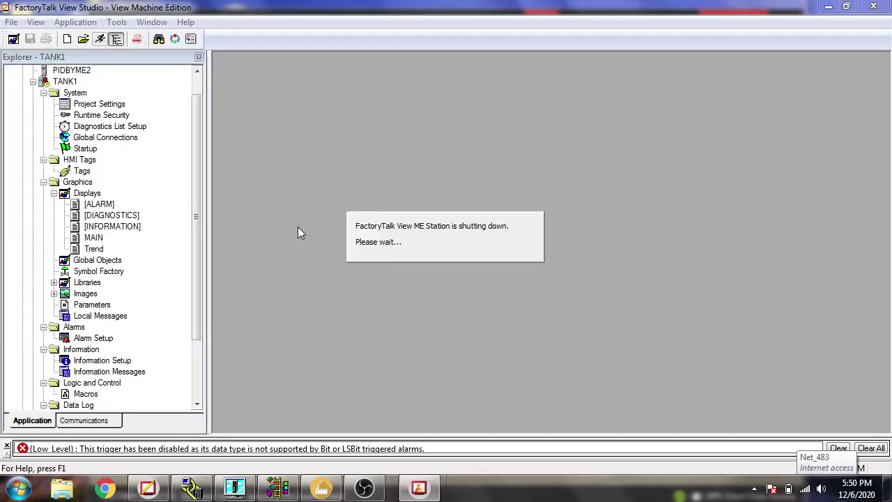
double_click(92, 338)
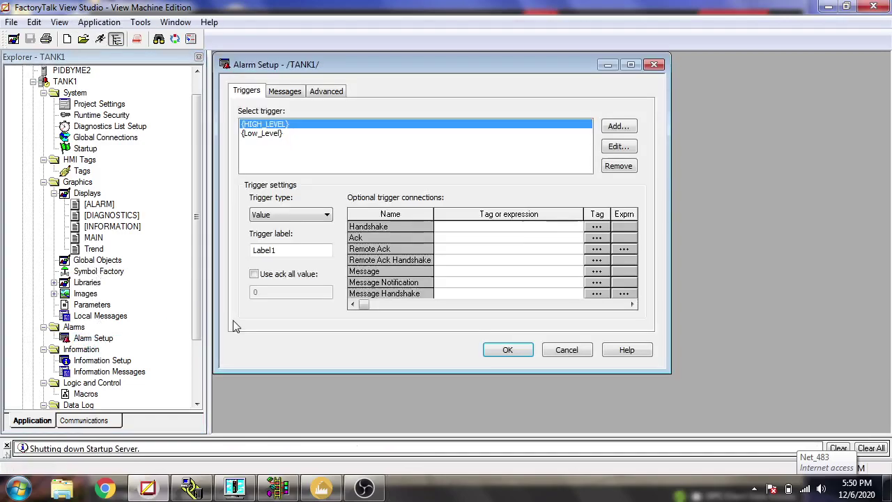
click(284, 212)
click(279, 225)
click(508, 349)
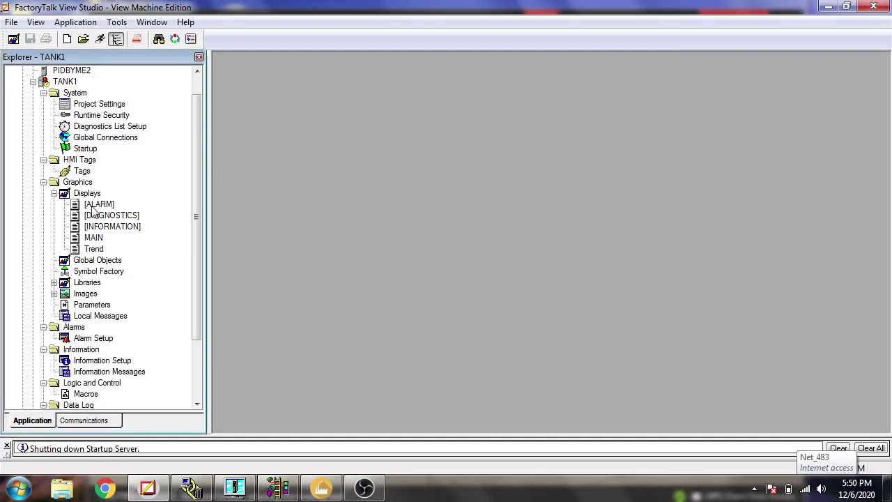
double_click(93, 238)
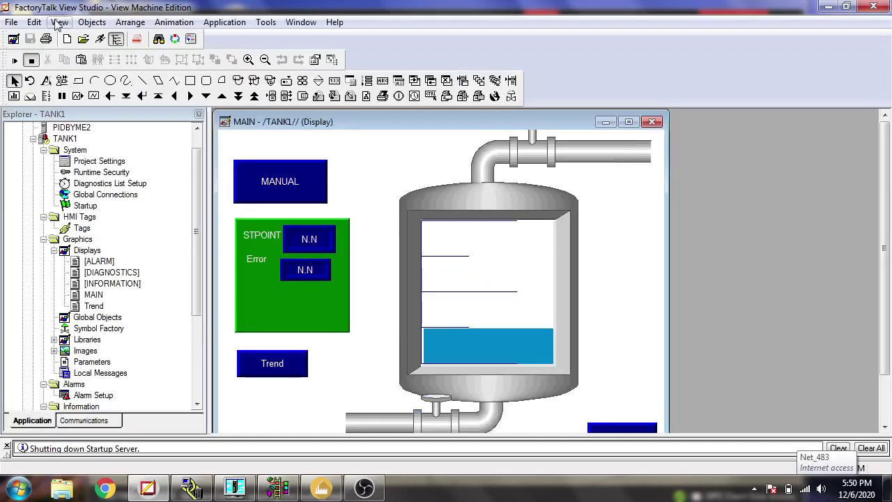
click(100, 38)
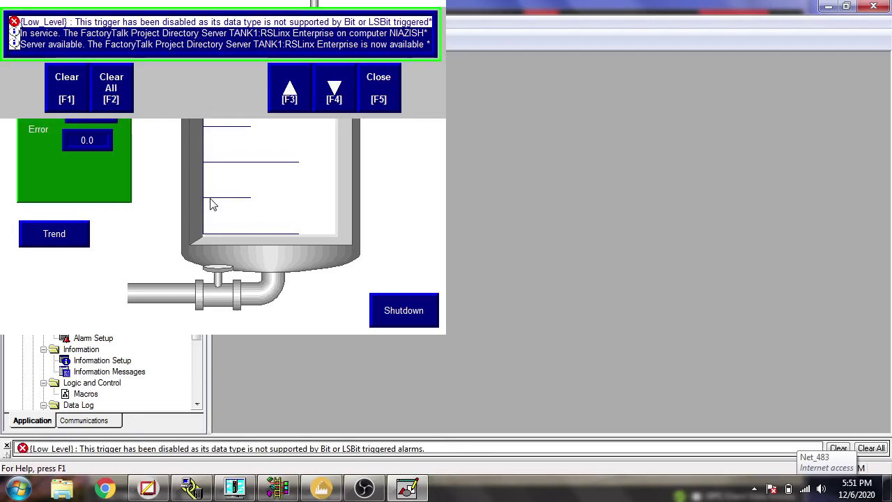
Shut down the runtime and set HIGH_LEVEL and Low_Level trigger types to Bit.
click(381, 101)
click(395, 310)
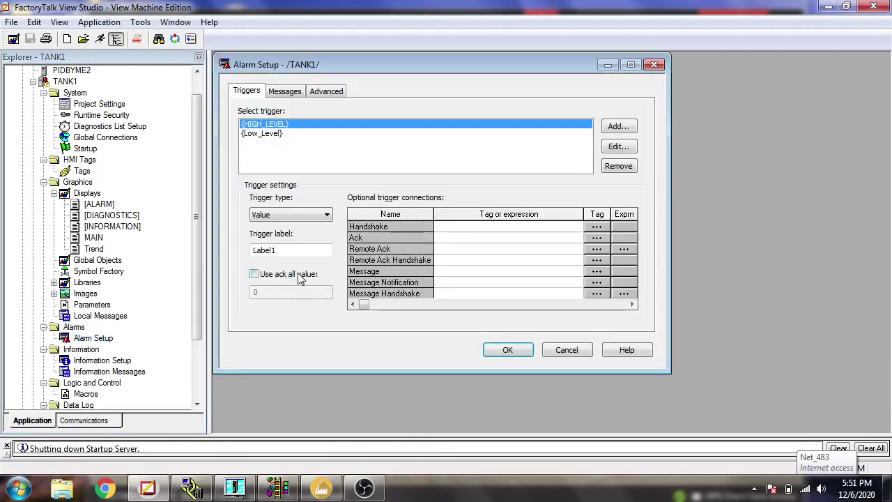
click(305, 216)
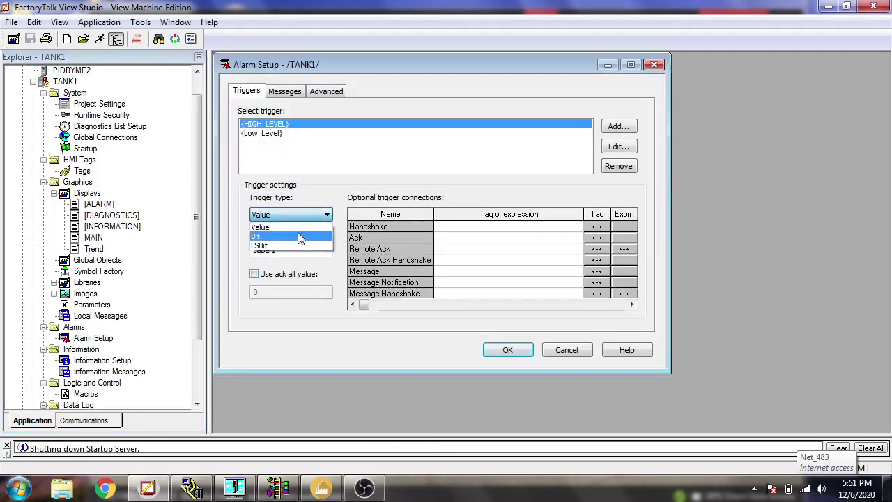
click(300, 235)
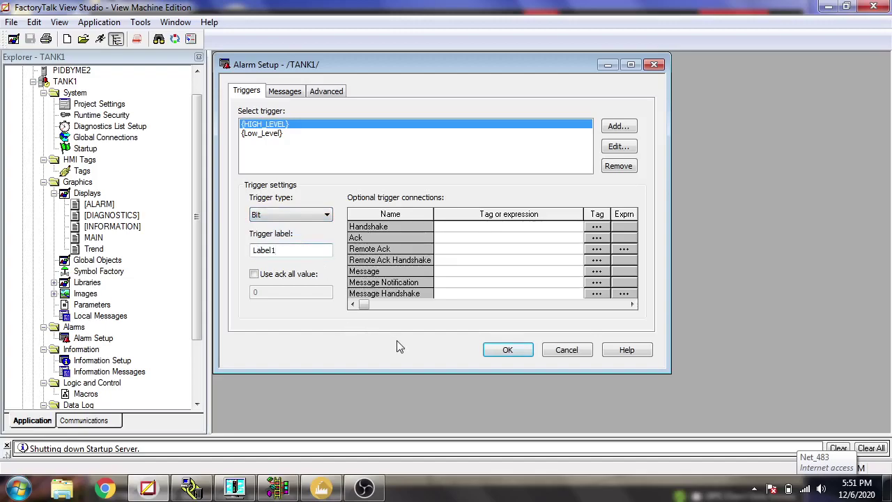
click(301, 133)
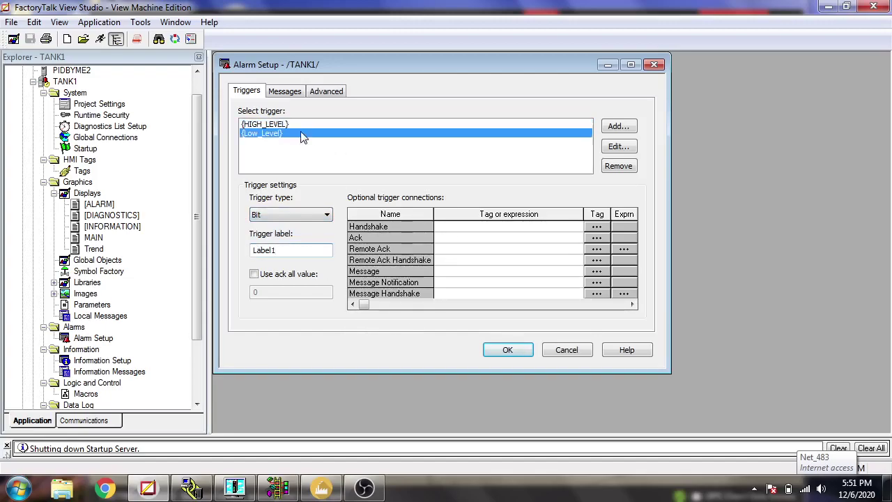
click(302, 216)
click(289, 233)
click(512, 353)
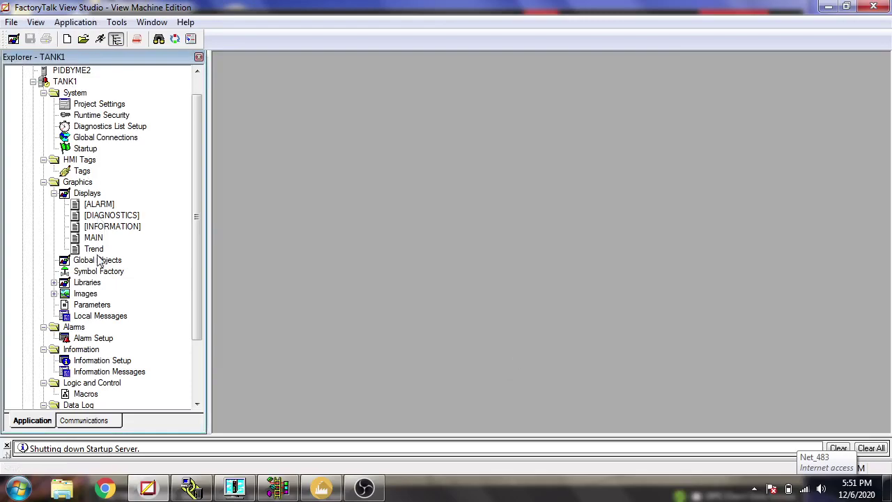
Open the MAIN display and recheck the Alarm Setup, keeping the Bit triggers.
double_click(93, 238)
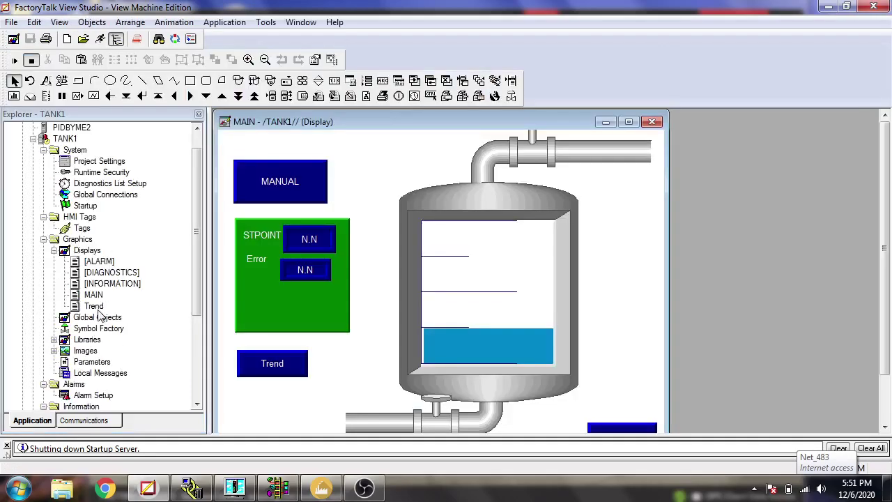
double_click(94, 395)
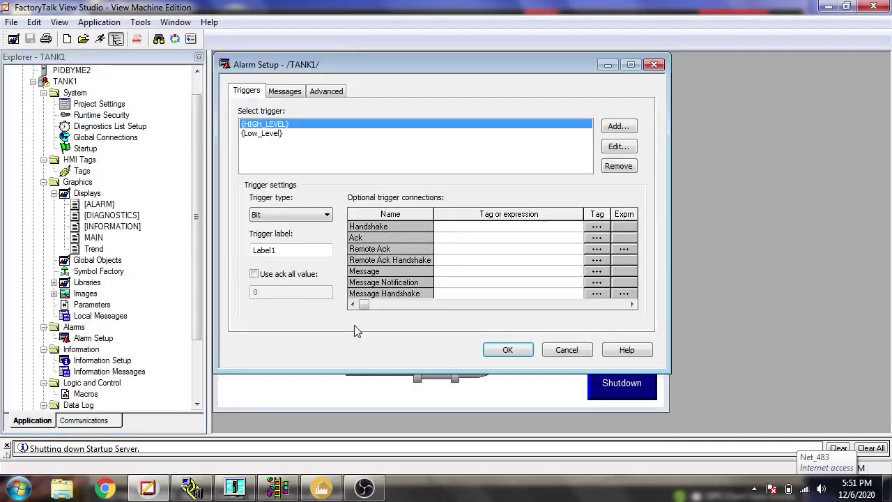
click(517, 347)
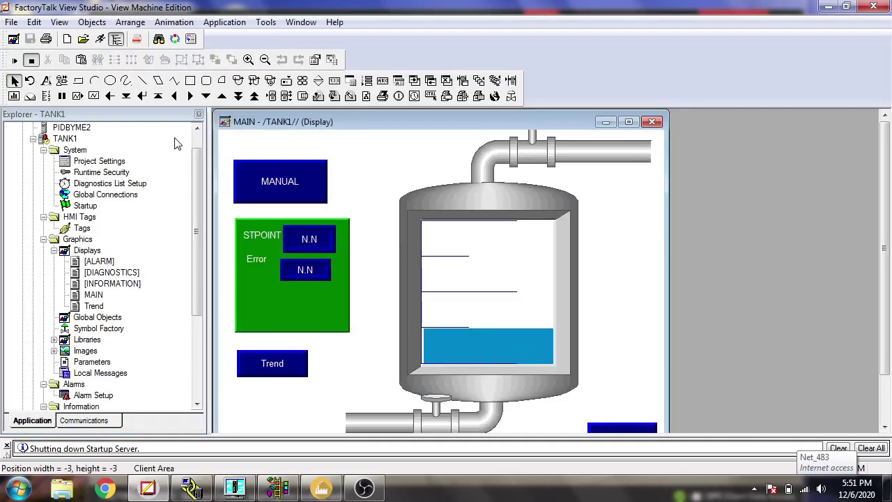
Test-run with Bit triggers, dismiss the disabled-trigger diagnostics, and shut down.
click(100, 39)
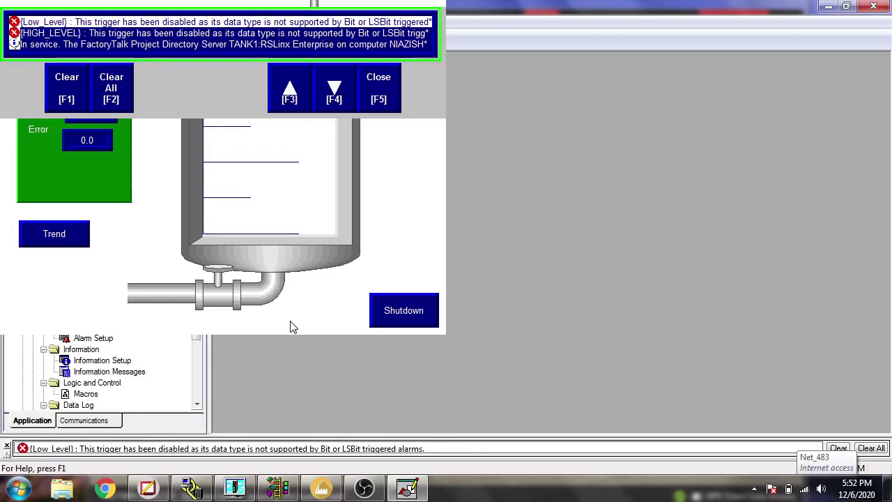
click(369, 83)
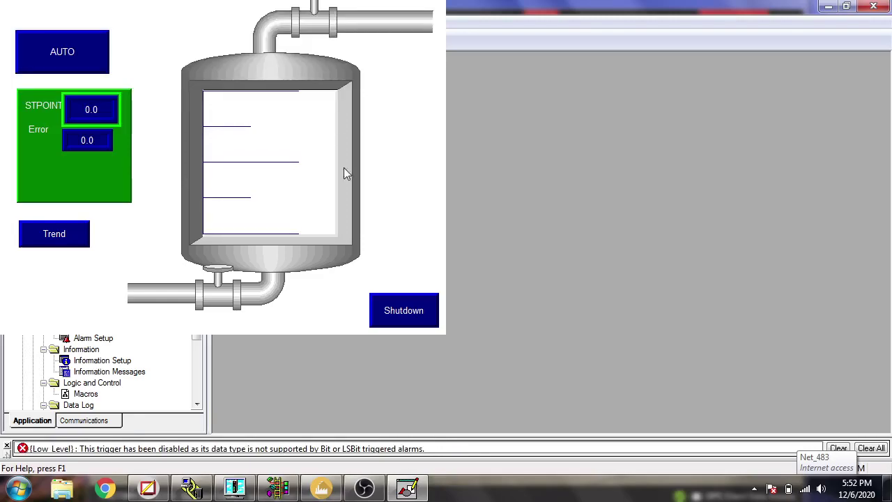
click(397, 315)
Set HIGH_LEVEL and Low_Level trigger types back to Value and retest from MAIN.
double_click(105, 339)
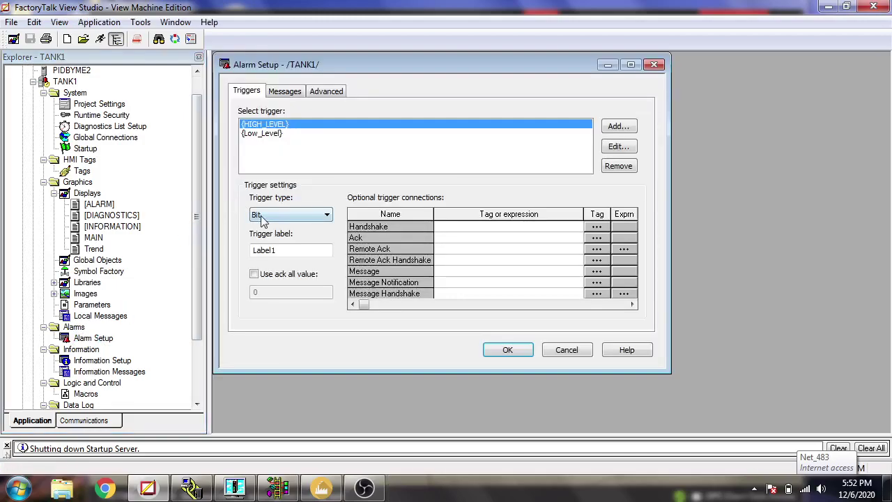
click(291, 213)
click(268, 226)
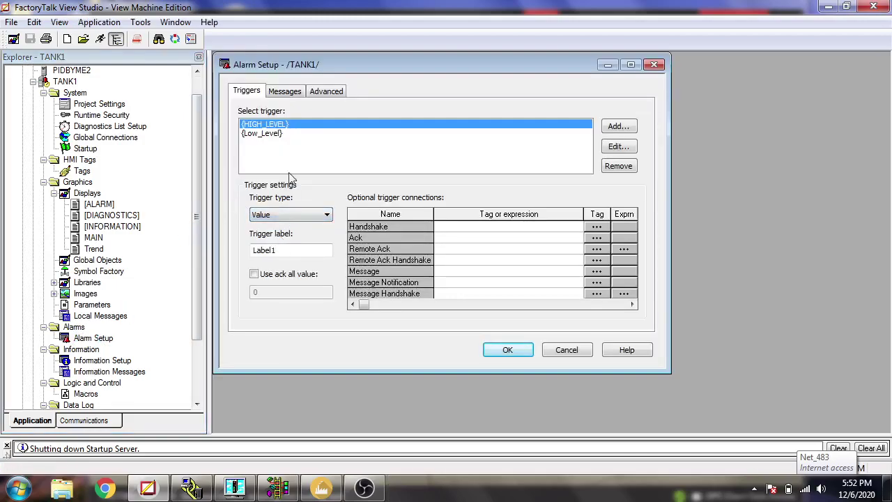
click(277, 133)
click(286, 214)
click(283, 230)
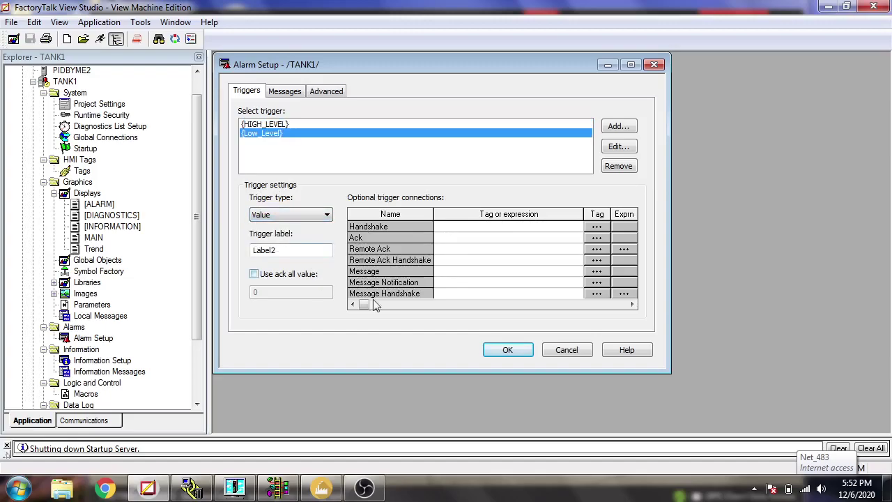
click(508, 350)
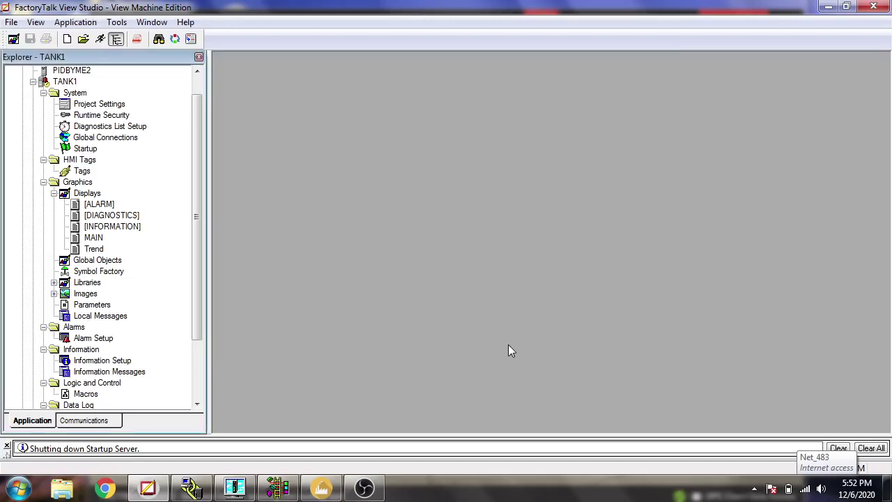
click(96, 239)
click(101, 40)
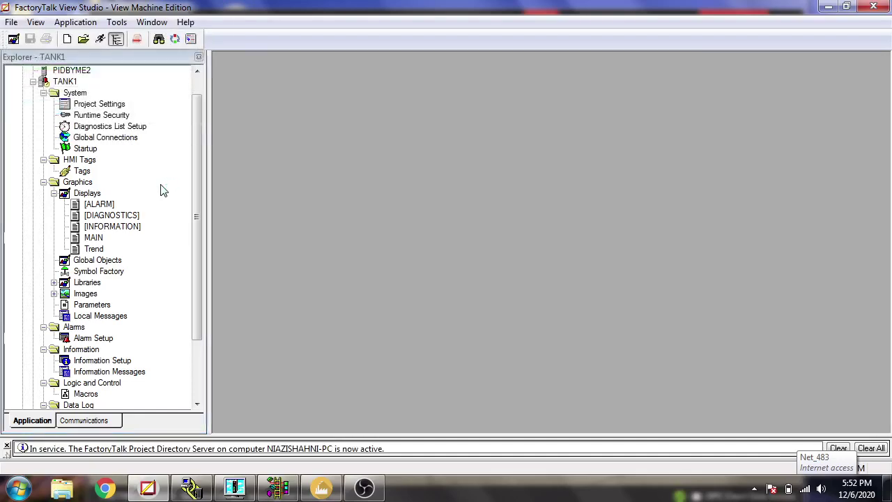
Start the Factory I/O simulation and close the TANK LEVEL IS LOW alarm banner.
click(321, 488)
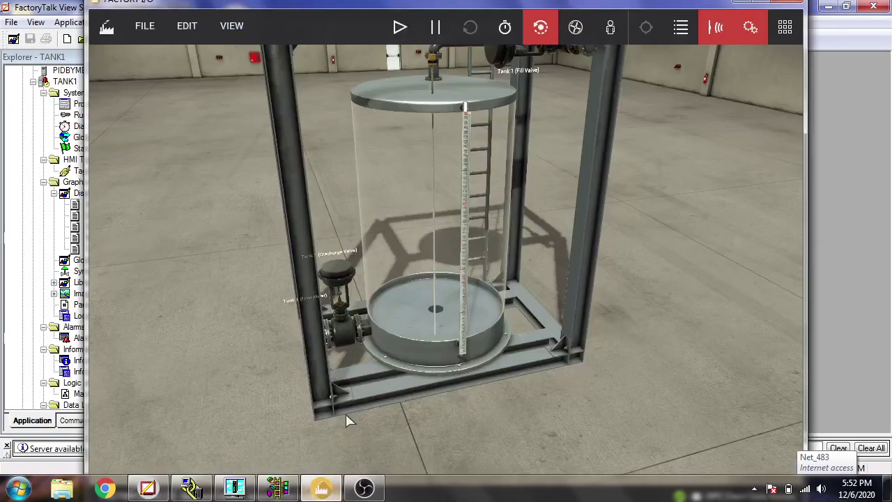
click(400, 26)
click(321, 488)
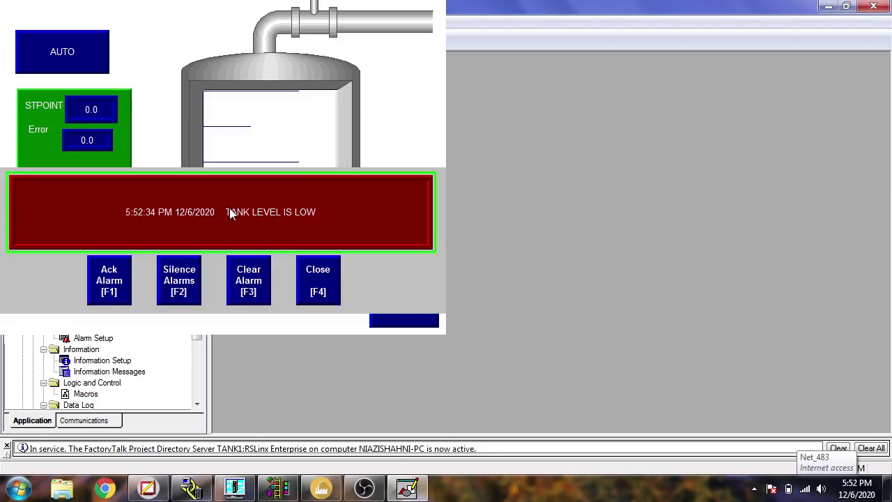
click(301, 277)
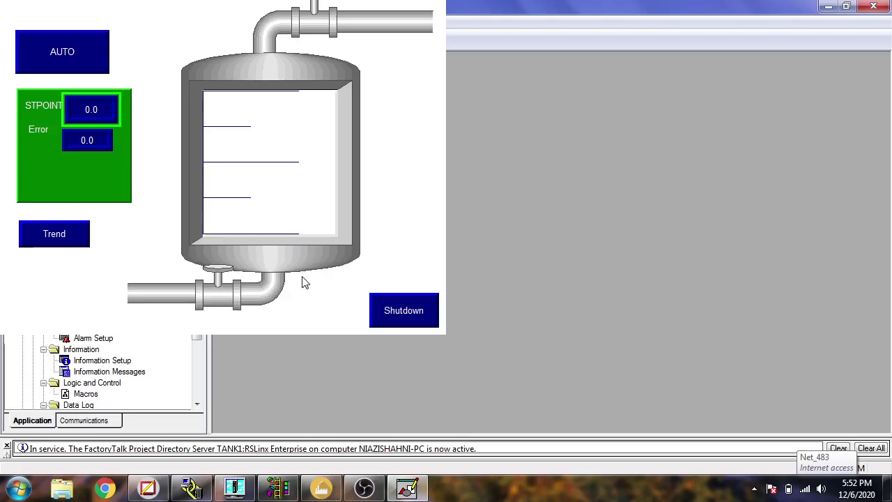
Enter 9.5 as the HMI STPOINT setpoint.
click(100, 107)
text(9)
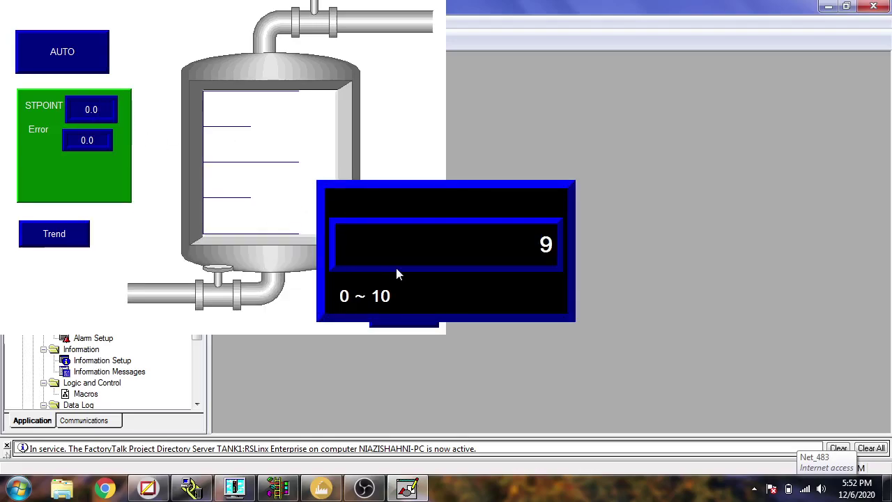
text(.5)
key(Return)
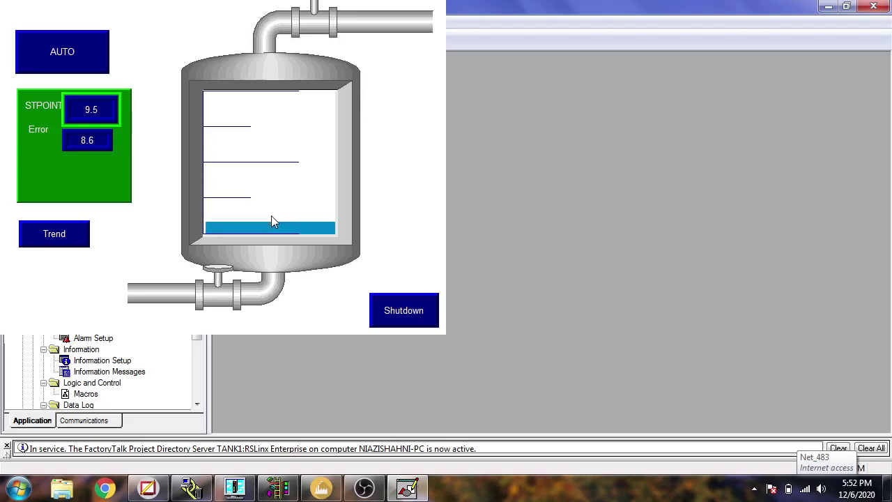
Watch the Factory I/O tank fill toward 9.5, then return to the HMI showing Error 0.8.
click(323, 490)
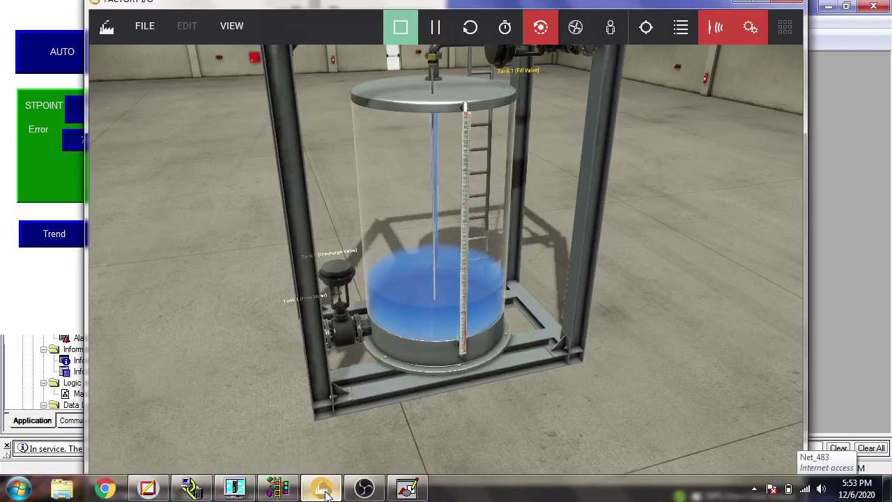
click(324, 492)
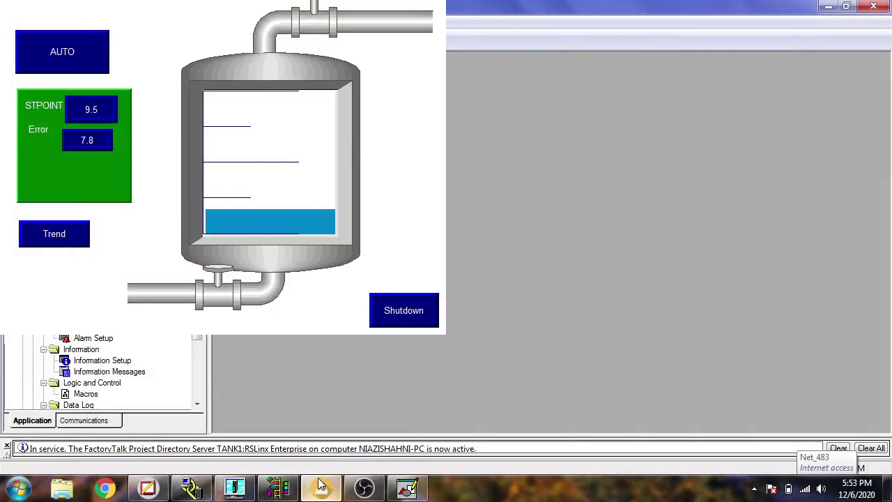
click(321, 487)
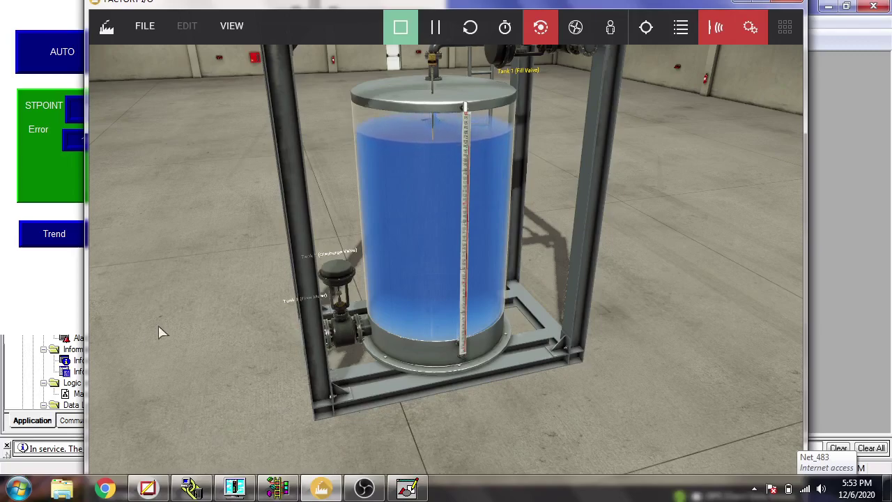
click(49, 282)
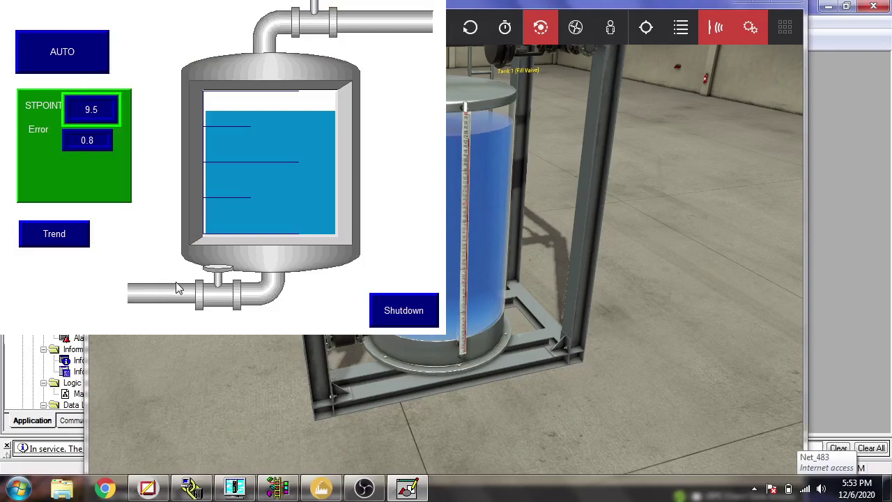